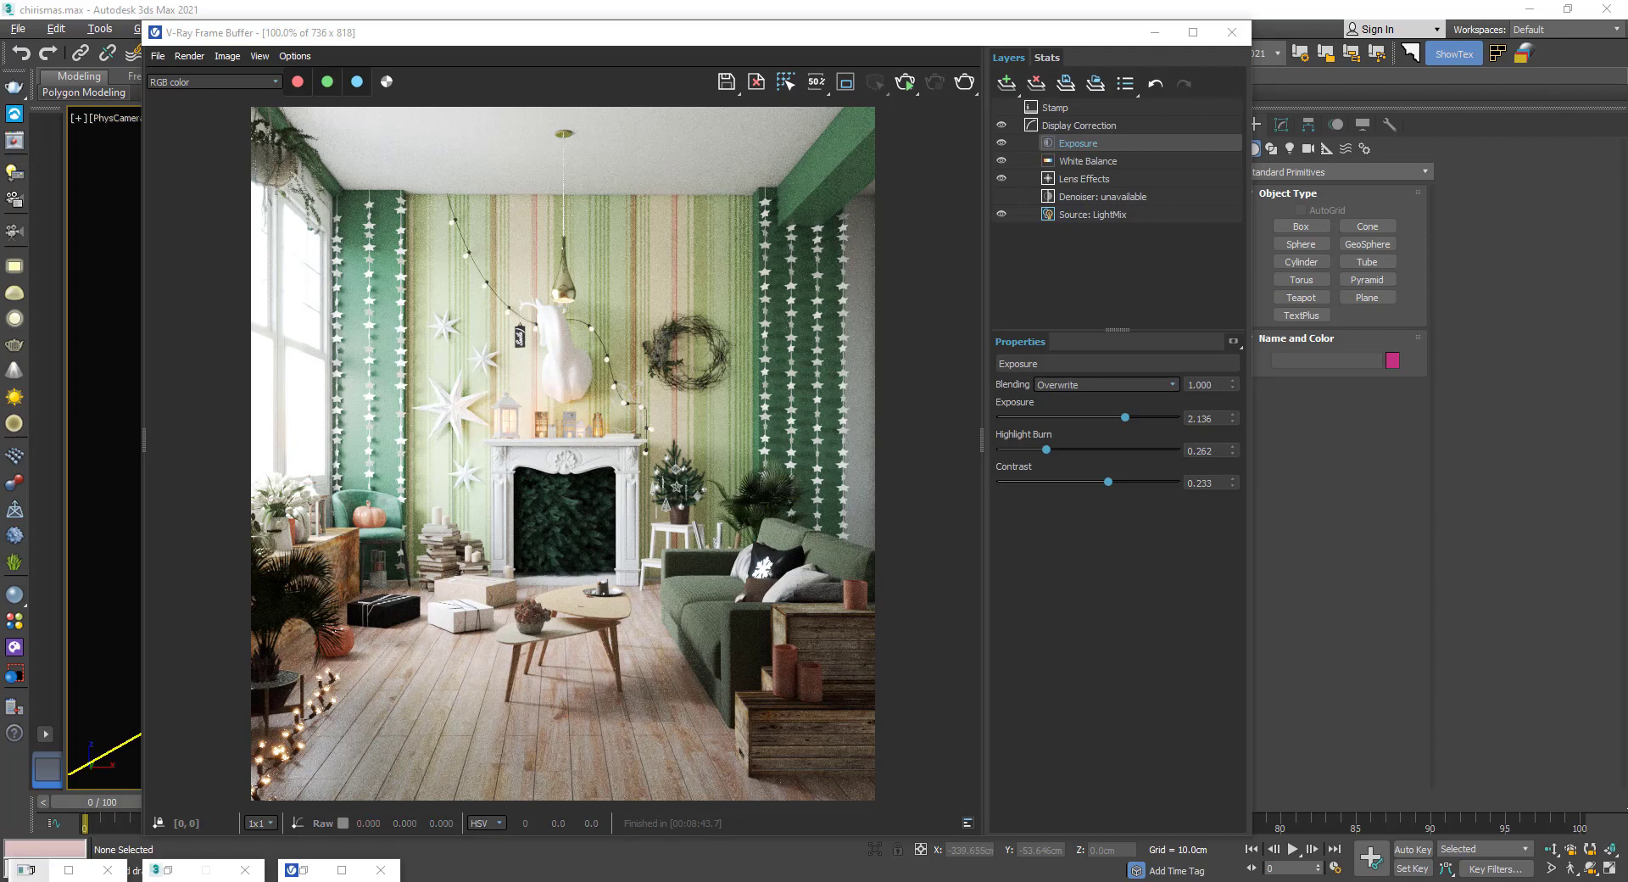
- Open the V-Ray Material Library folder under Documents in File Explorer
{"action": "key", "text": "super+e"}
{"action": "left_click", "coordinate": [217, 176]}
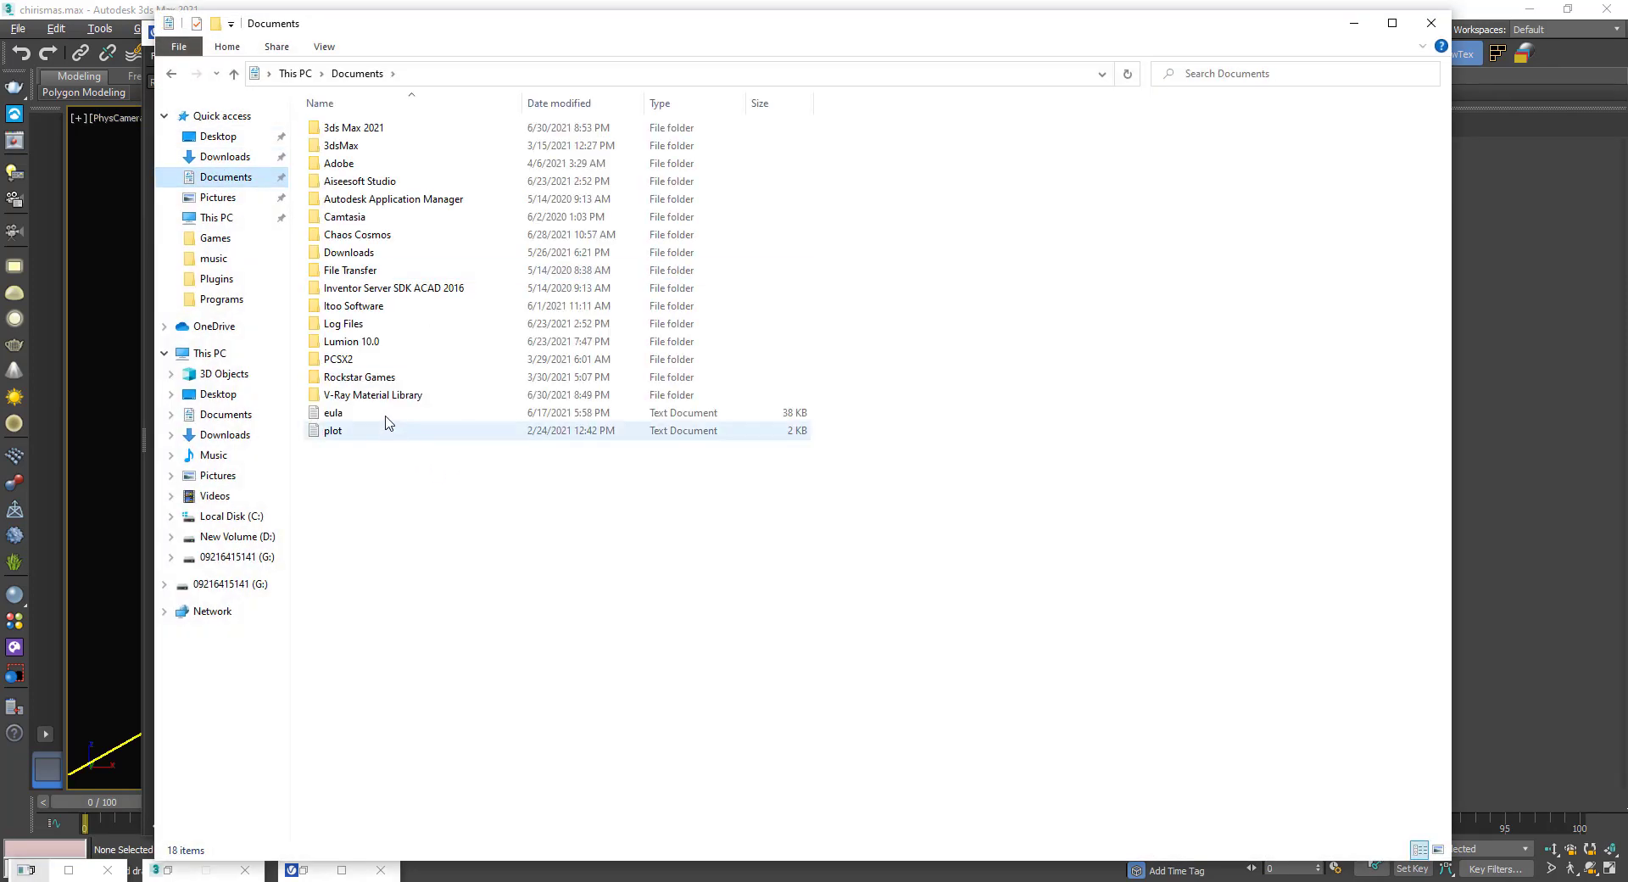
{"action": "left_click", "coordinate": [389, 401]}
{"action": "double_click", "coordinate": [389, 401]}
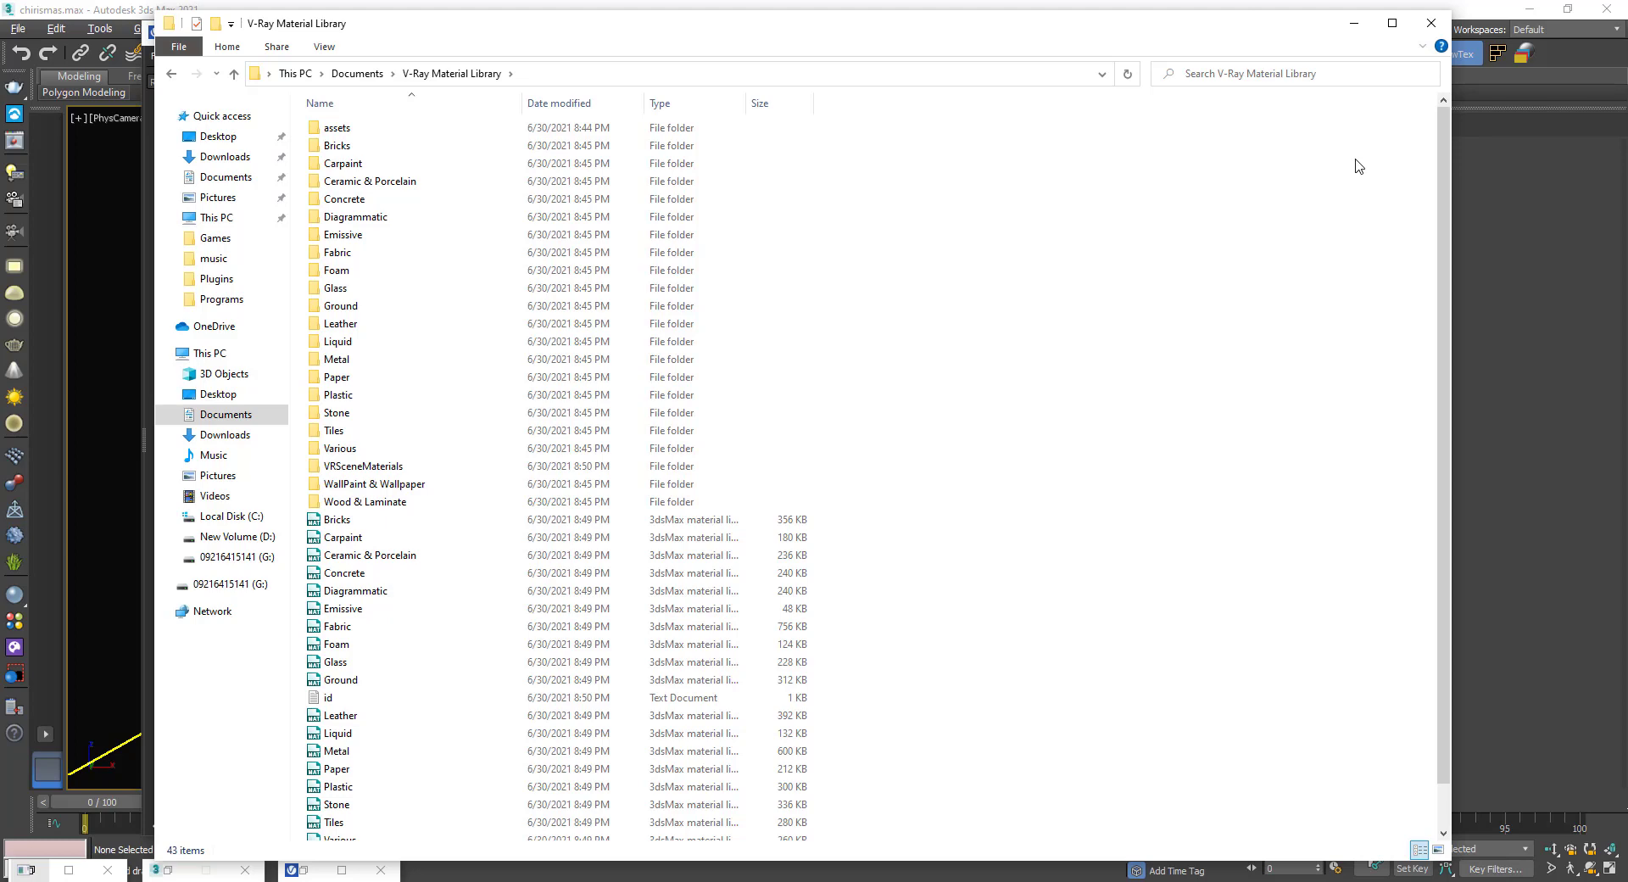
- Close the library folder, check the YouTube channel page, then return to the 3ds Max scene
{"action": "left_click", "coordinate": [1431, 22]}
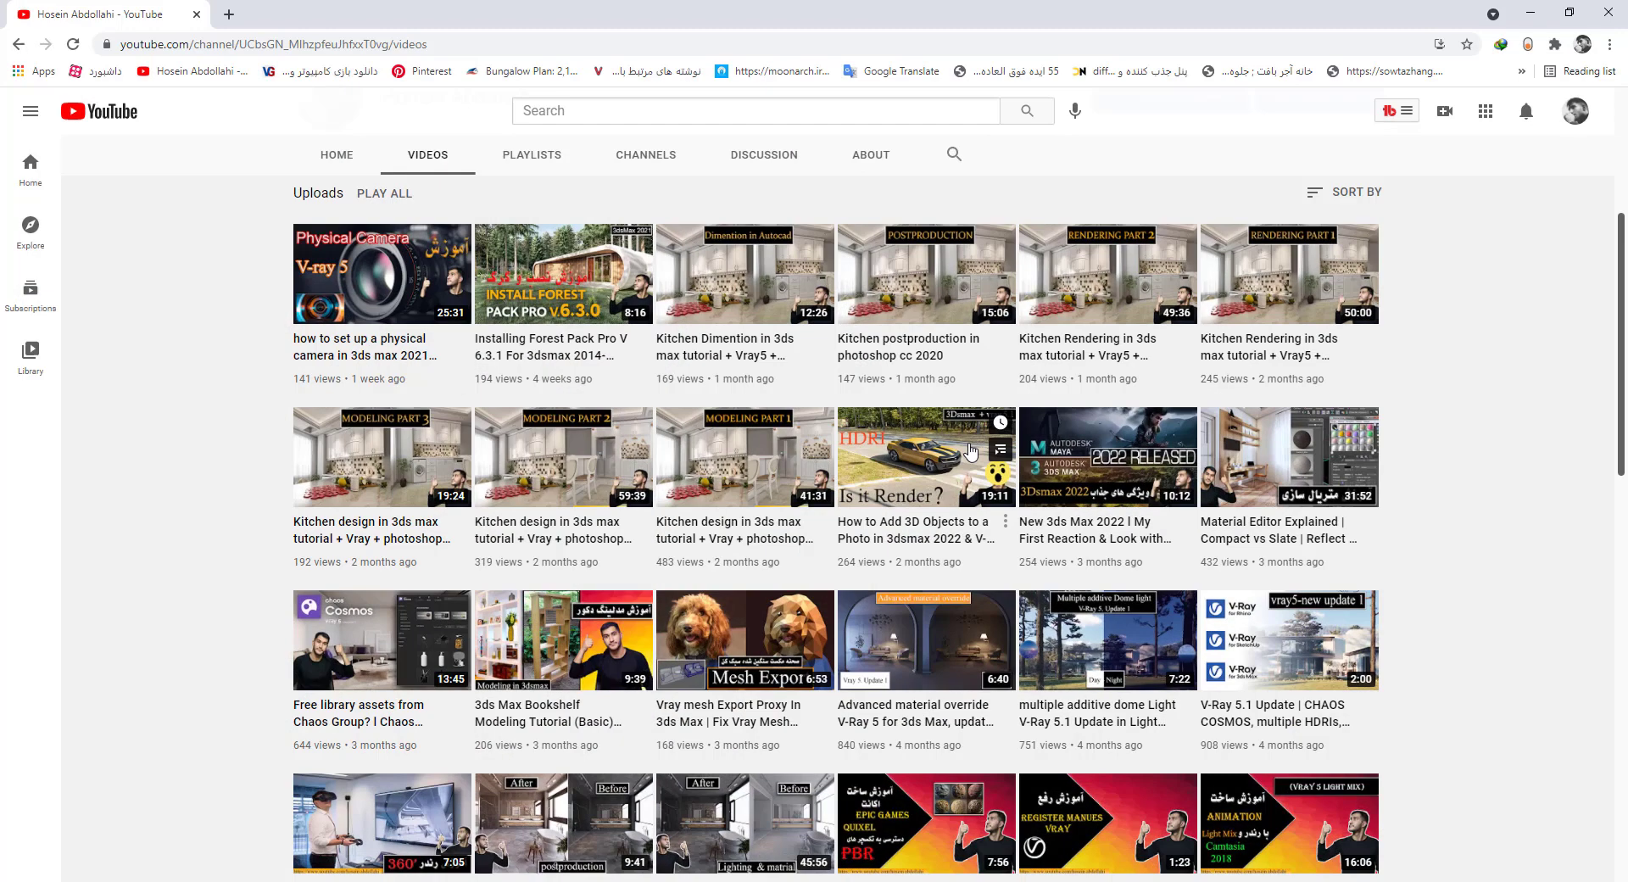
{"action": "left_click", "coordinate": [169, 881]}
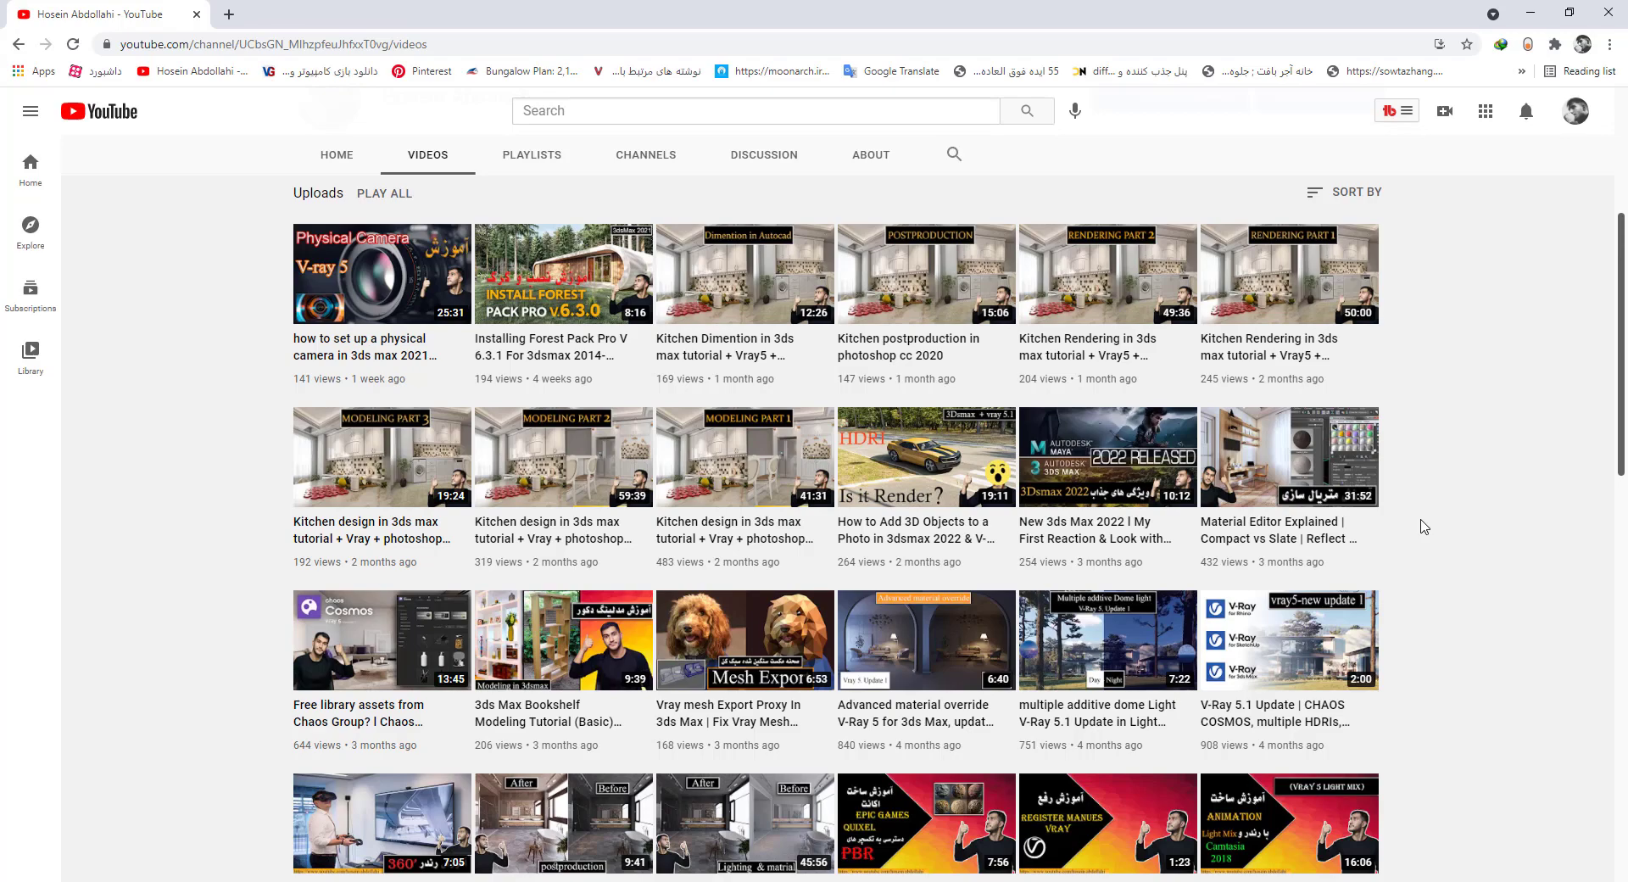
{"action": "left_click", "coordinate": [1530, 12]}
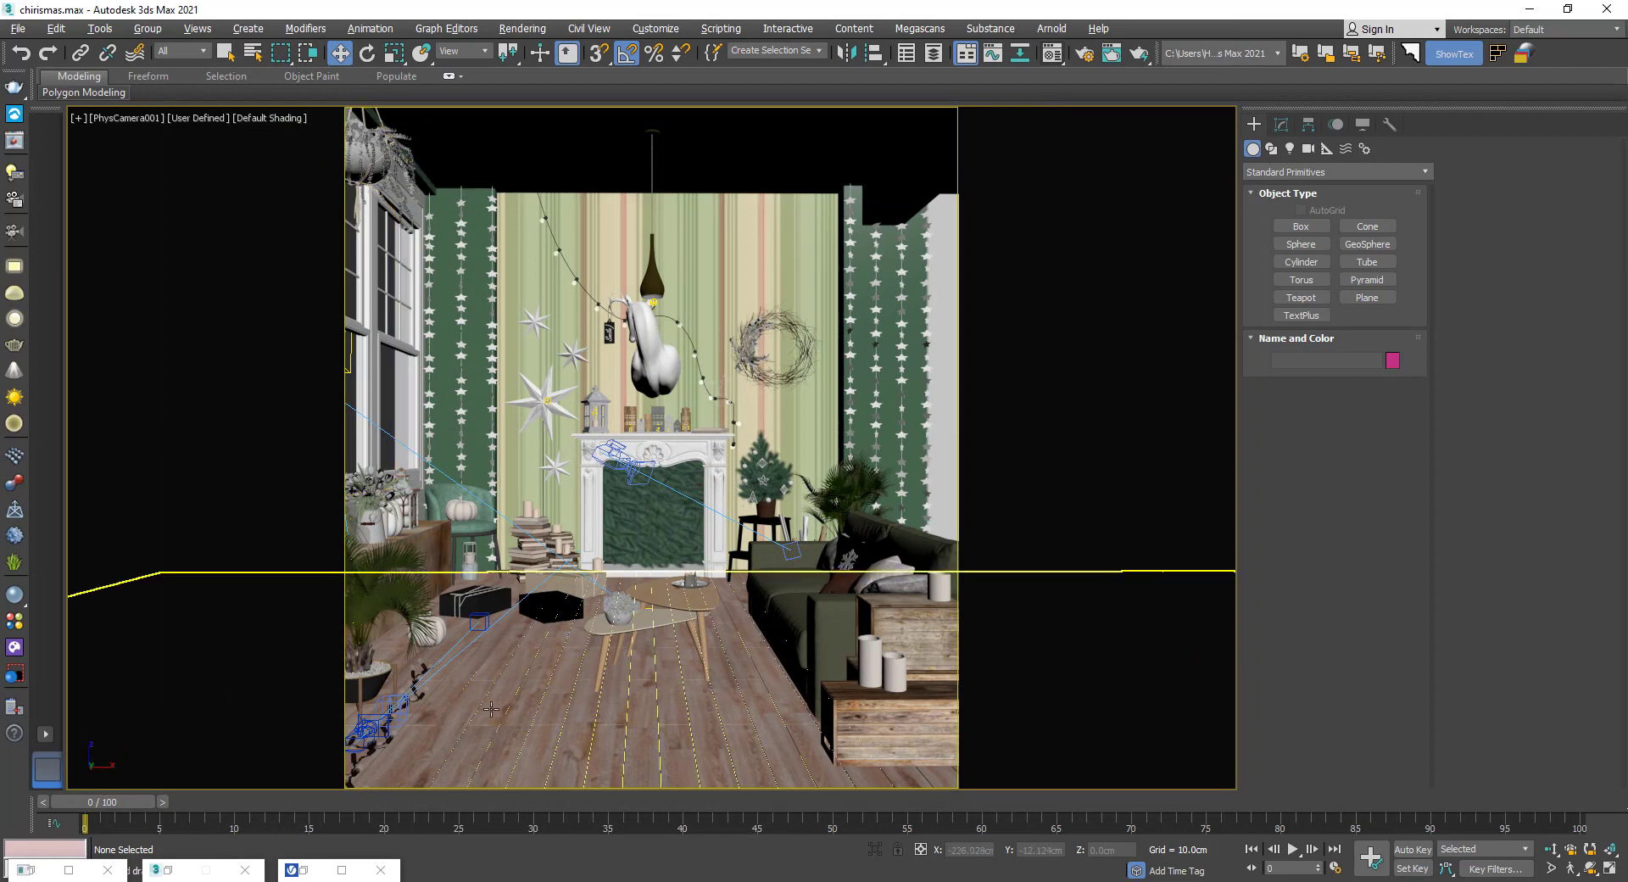
- In a top-down perspective view, draw new box Box063 and restore the V-Ray Material Library Browser
{"action": "key", "text": "p"}
{"action": "scroll", "coordinate": [520, 621], "scroll_direction": "down", "scroll_amount": 5}
{"action": "middle_click_drag", "start_coordinate": [519, 621], "coordinate": [462, 549], "text": "alt"}
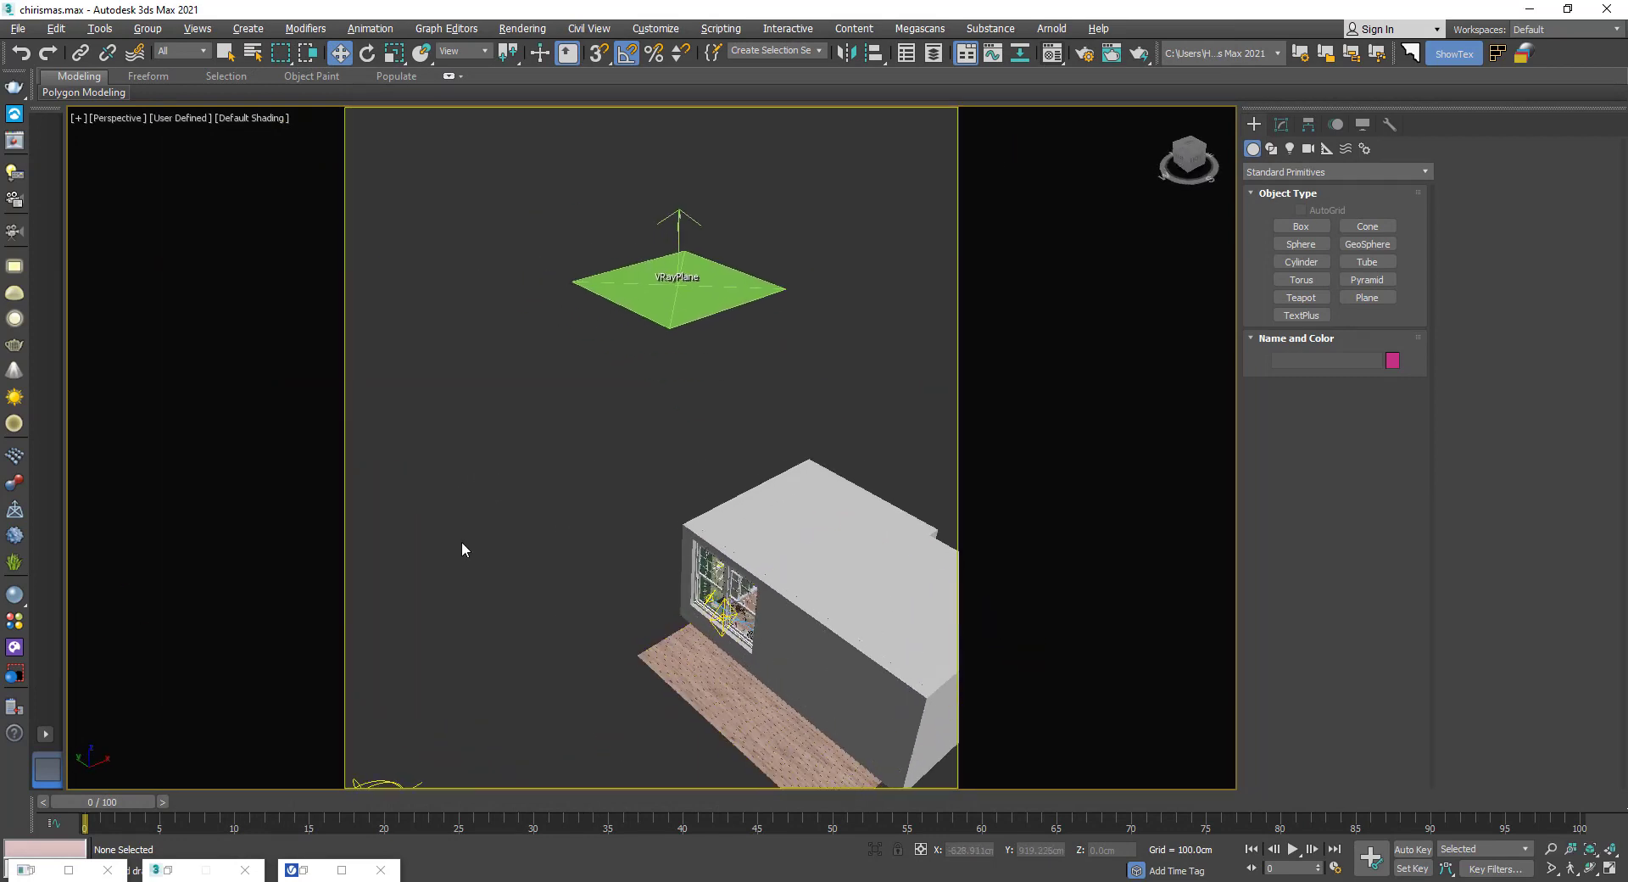
{"action": "scroll", "coordinate": [709, 435], "scroll_direction": "up", "scroll_amount": 5}
{"action": "left_click", "coordinate": [1301, 227]}
{"action": "left_click_drag", "start_coordinate": [673, 381], "coordinate": [629, 535]}
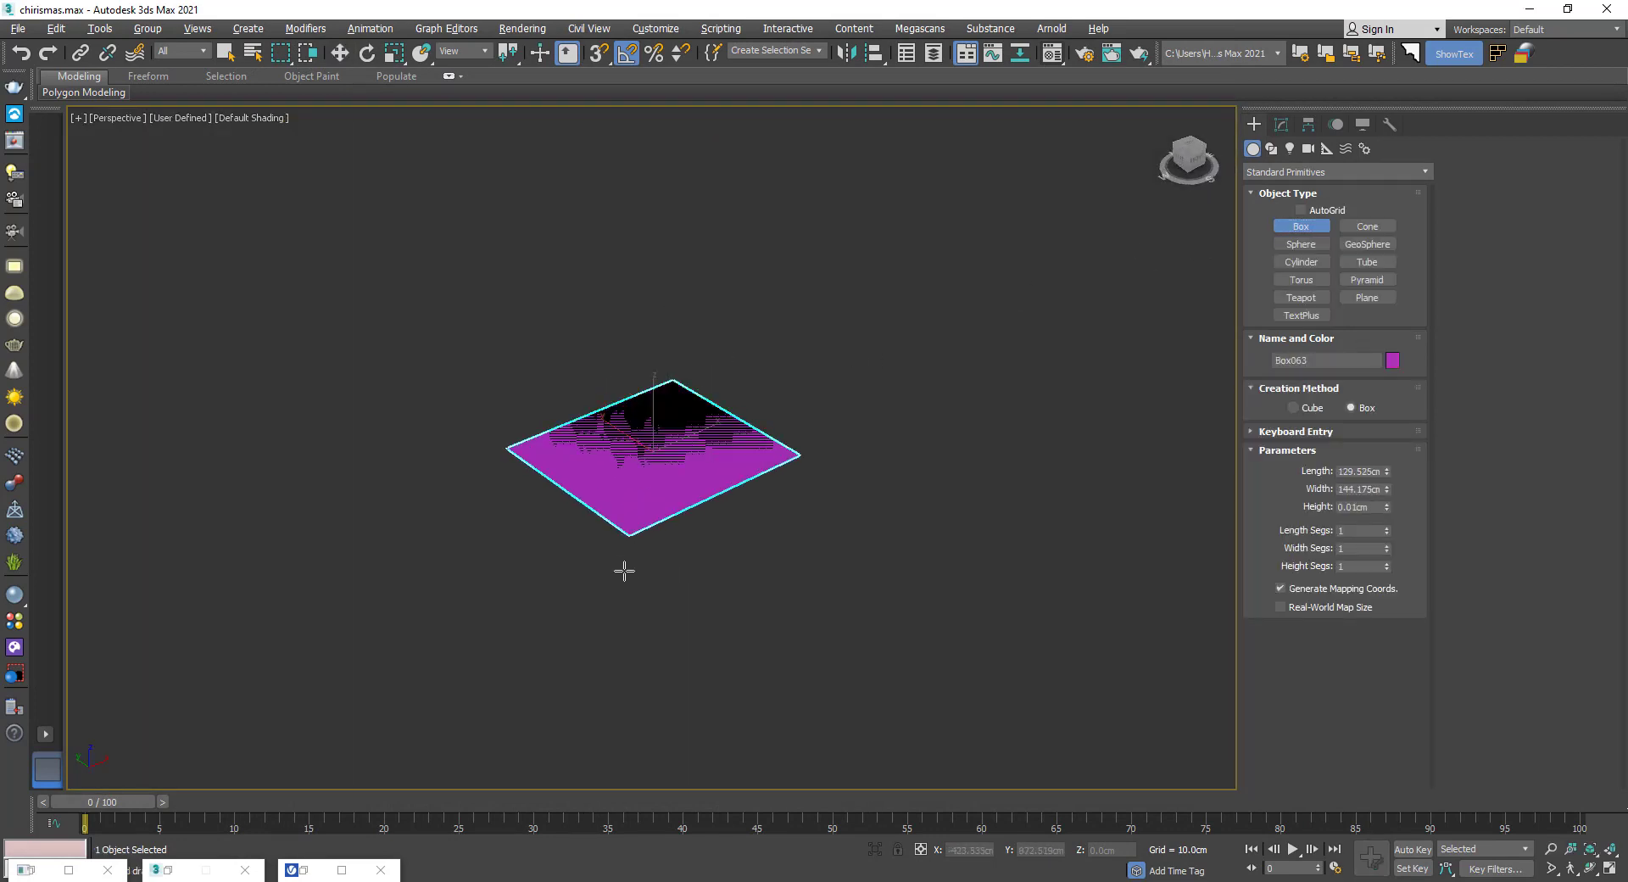
{"action": "left_click", "coordinate": [603, 441]}
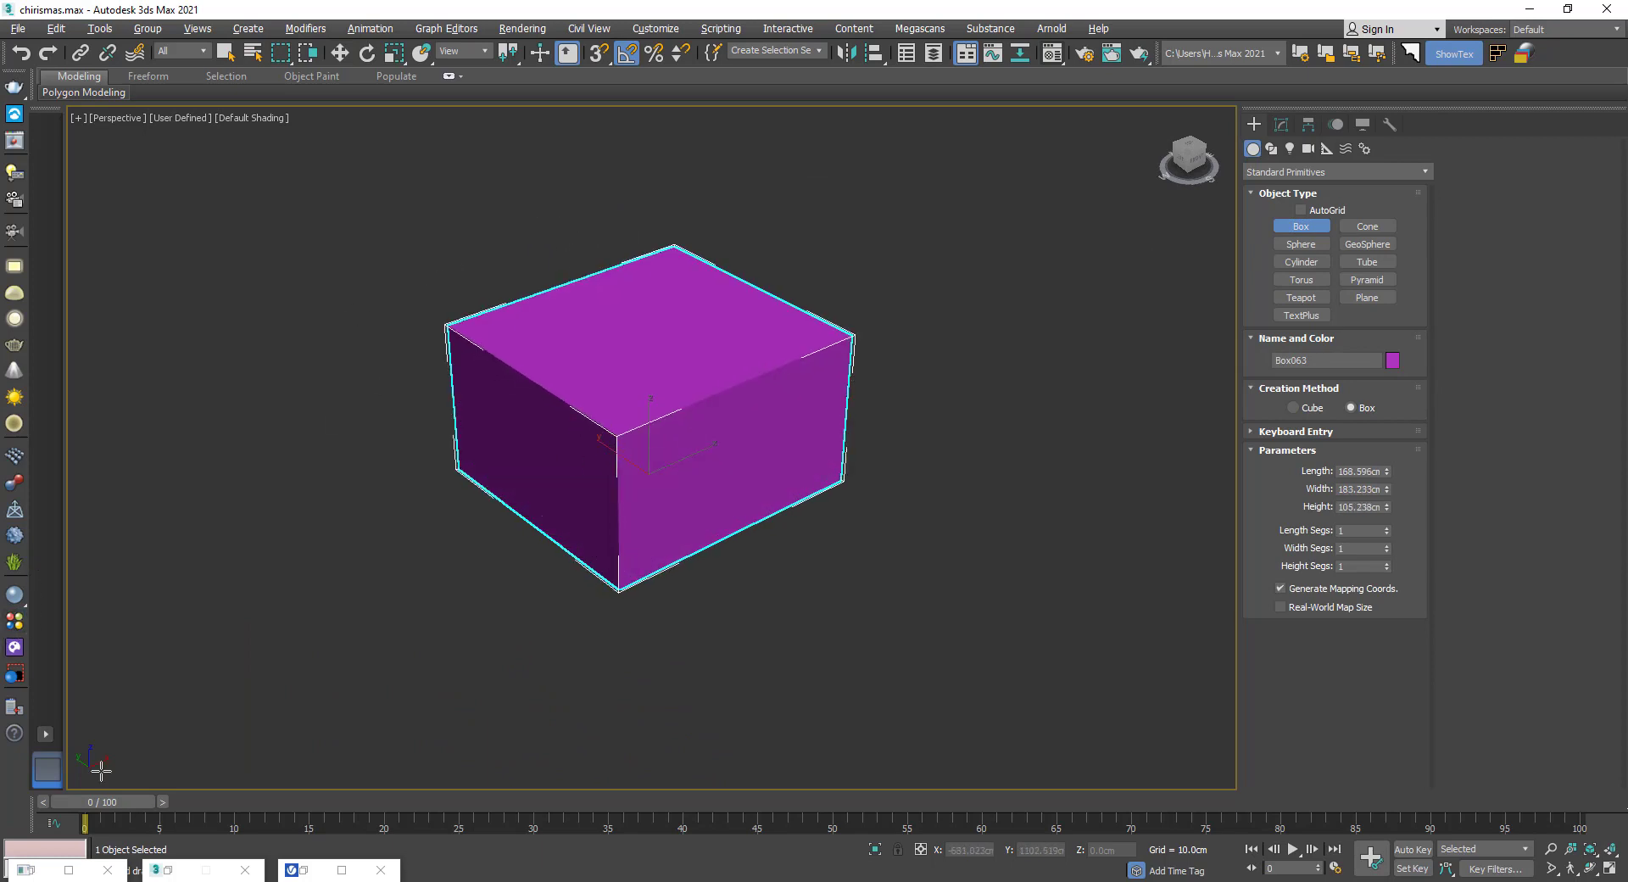
{"action": "left_click", "coordinate": [294, 870]}
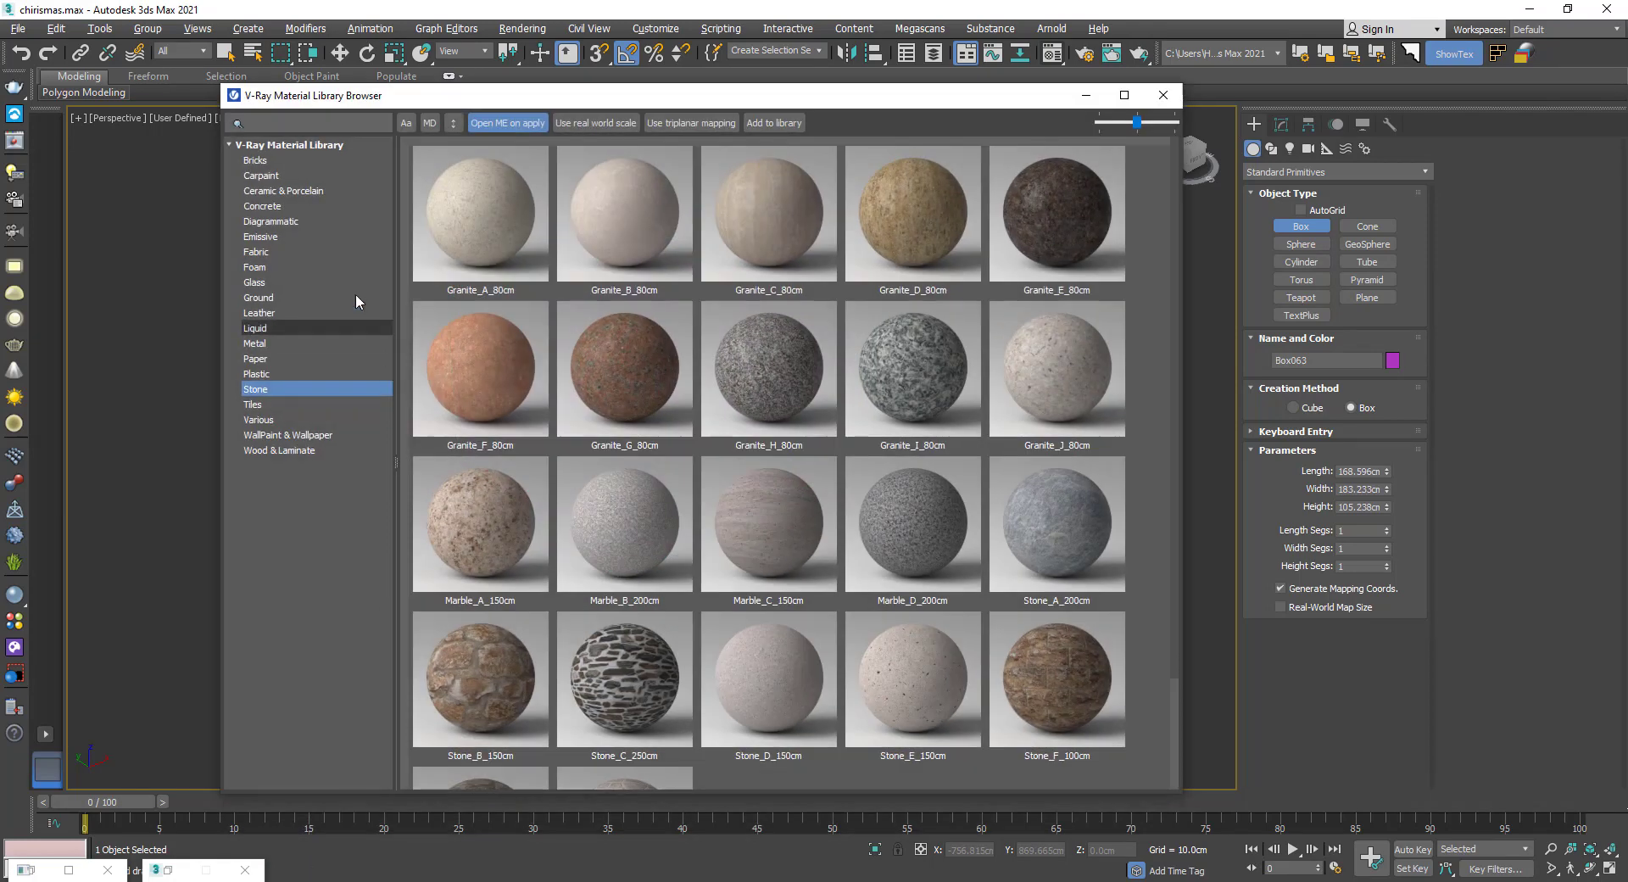
- Apply Bricks_A01_1m from the Bricks category to the selected box
{"action": "left_click", "coordinate": [254, 161]}
{"action": "left_click_drag", "start_coordinate": [458, 95], "coordinate": [1071, 113]}
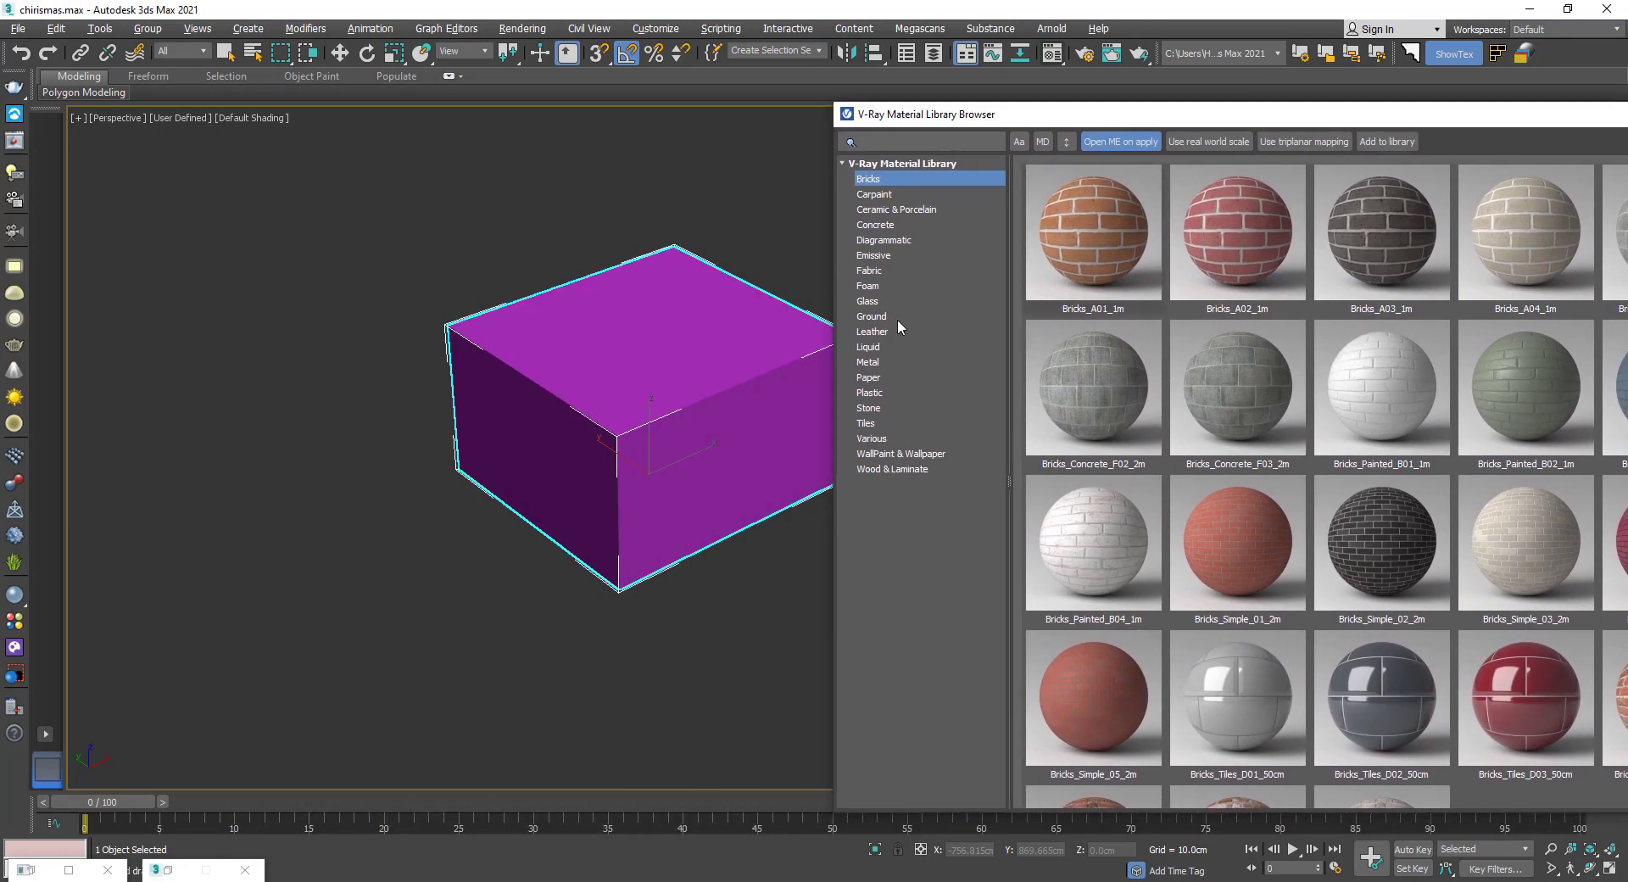
{"action": "right_click", "coordinate": [1081, 232]}
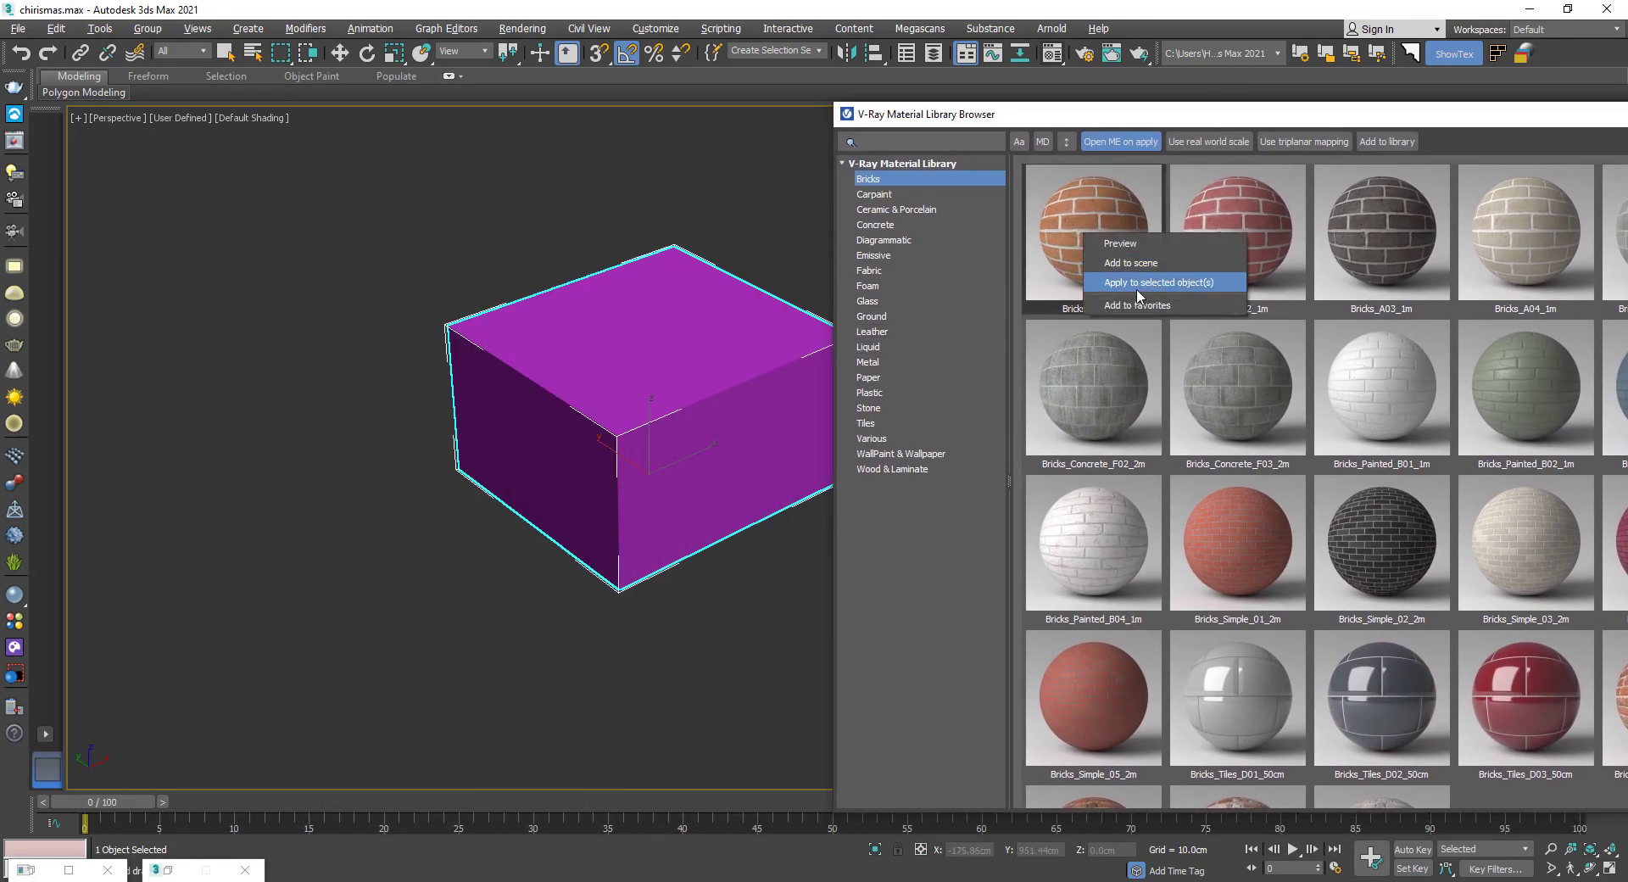
{"action": "left_click", "coordinate": [1188, 285]}
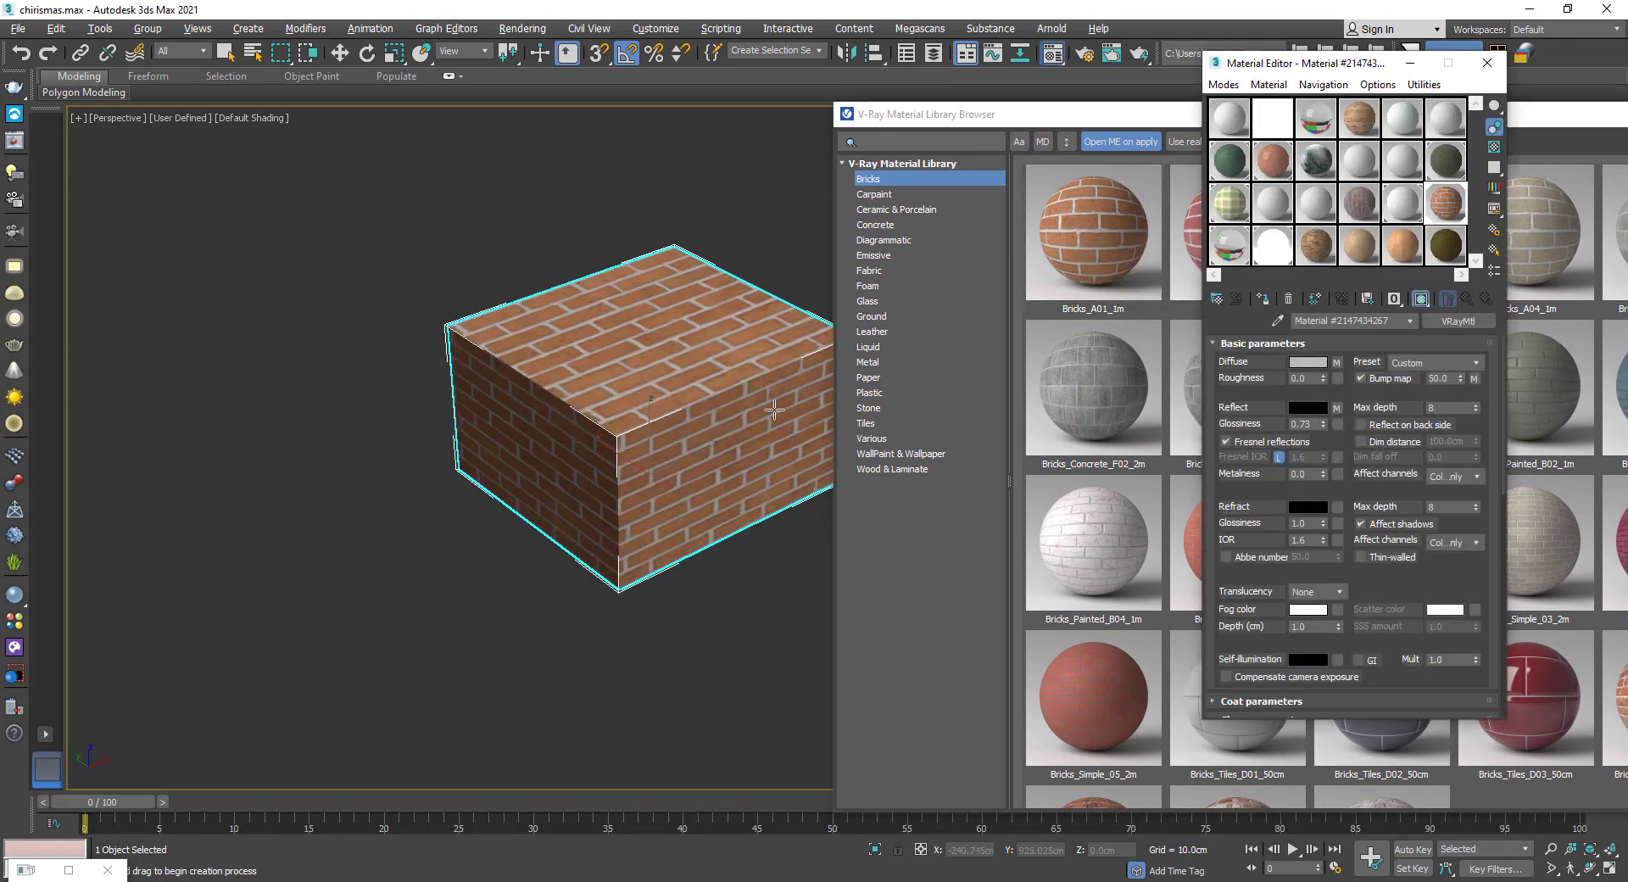
- Close the Material Editor and the V-Ray Material Library Browser
{"action": "right_click", "coordinate": [636, 357]}
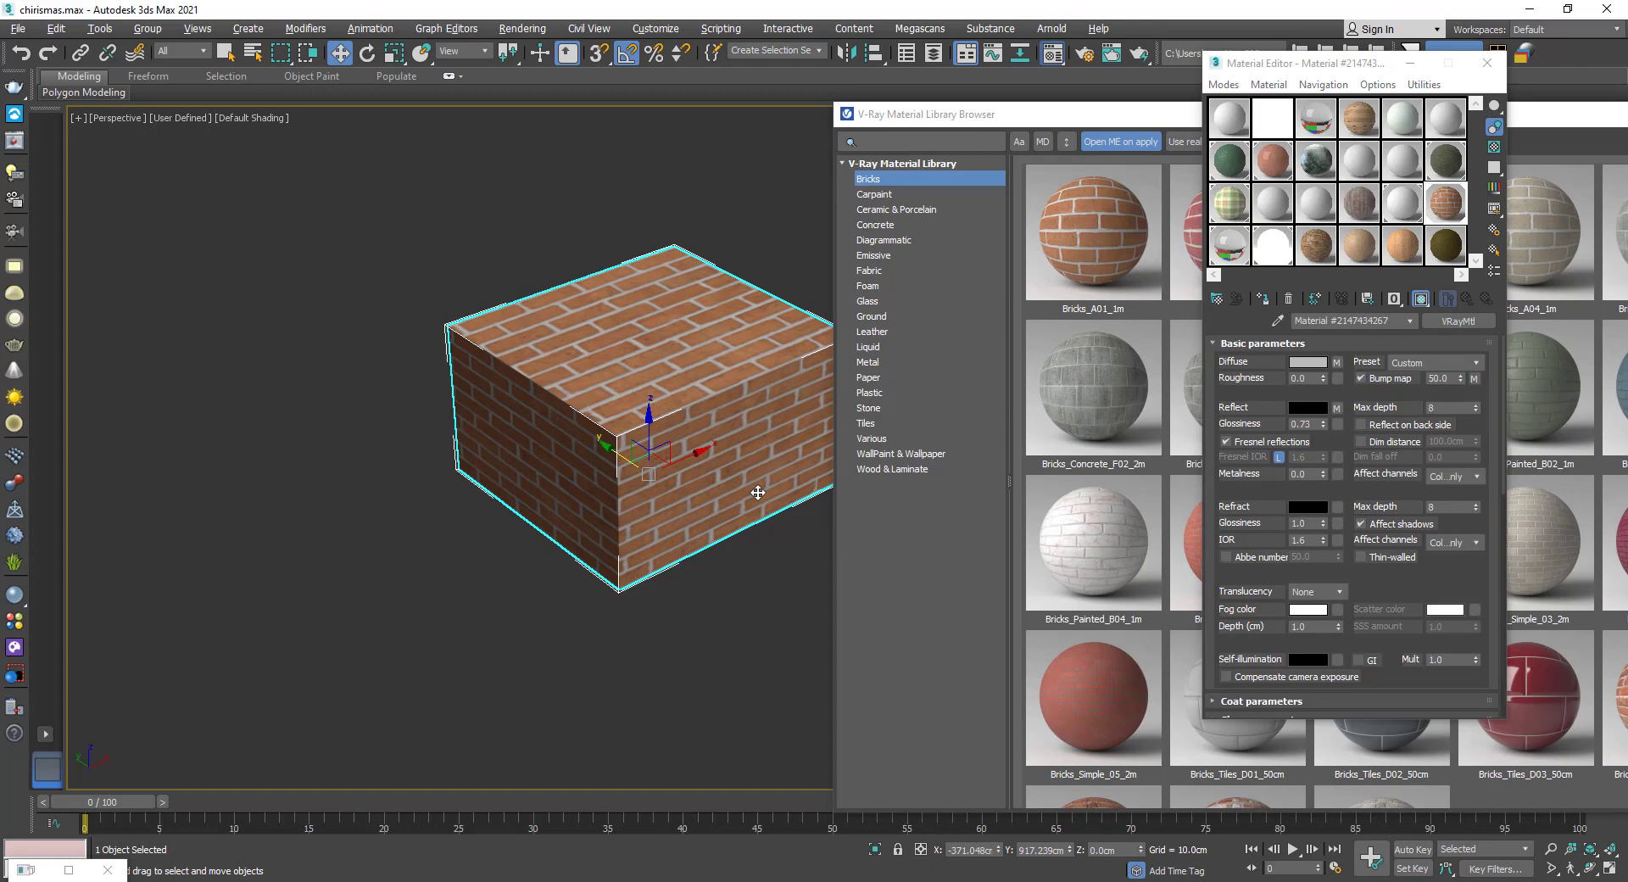
{"action": "left_click", "coordinate": [1486, 63]}
{"action": "left_click_drag", "start_coordinate": [1197, 127], "coordinate": [746, 123]}
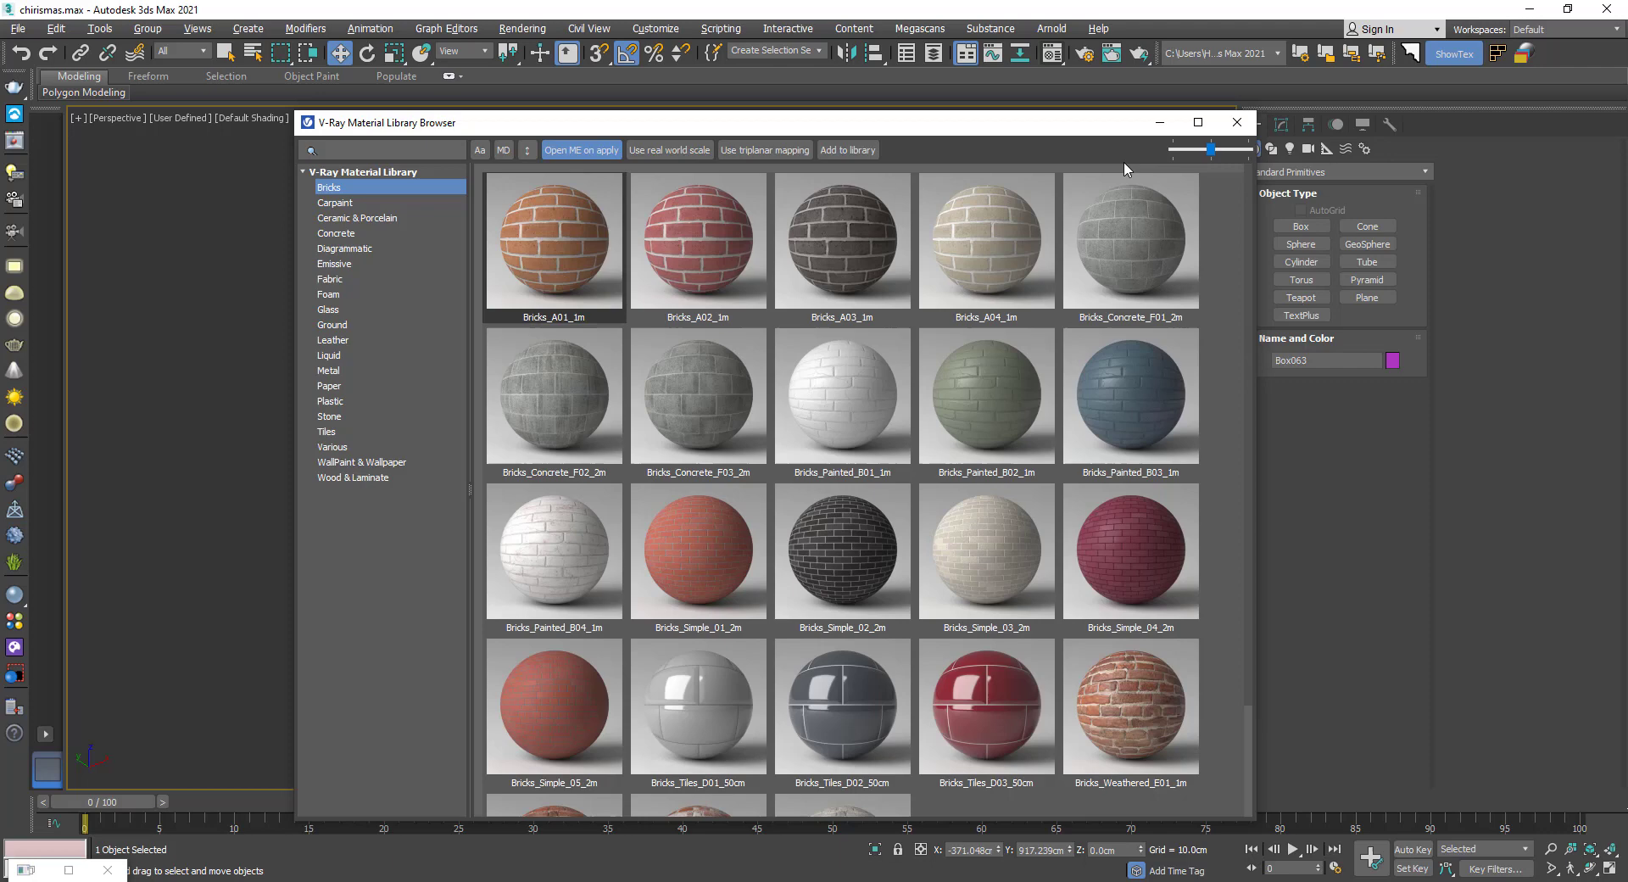
{"action": "left_click", "coordinate": [1235, 119]}
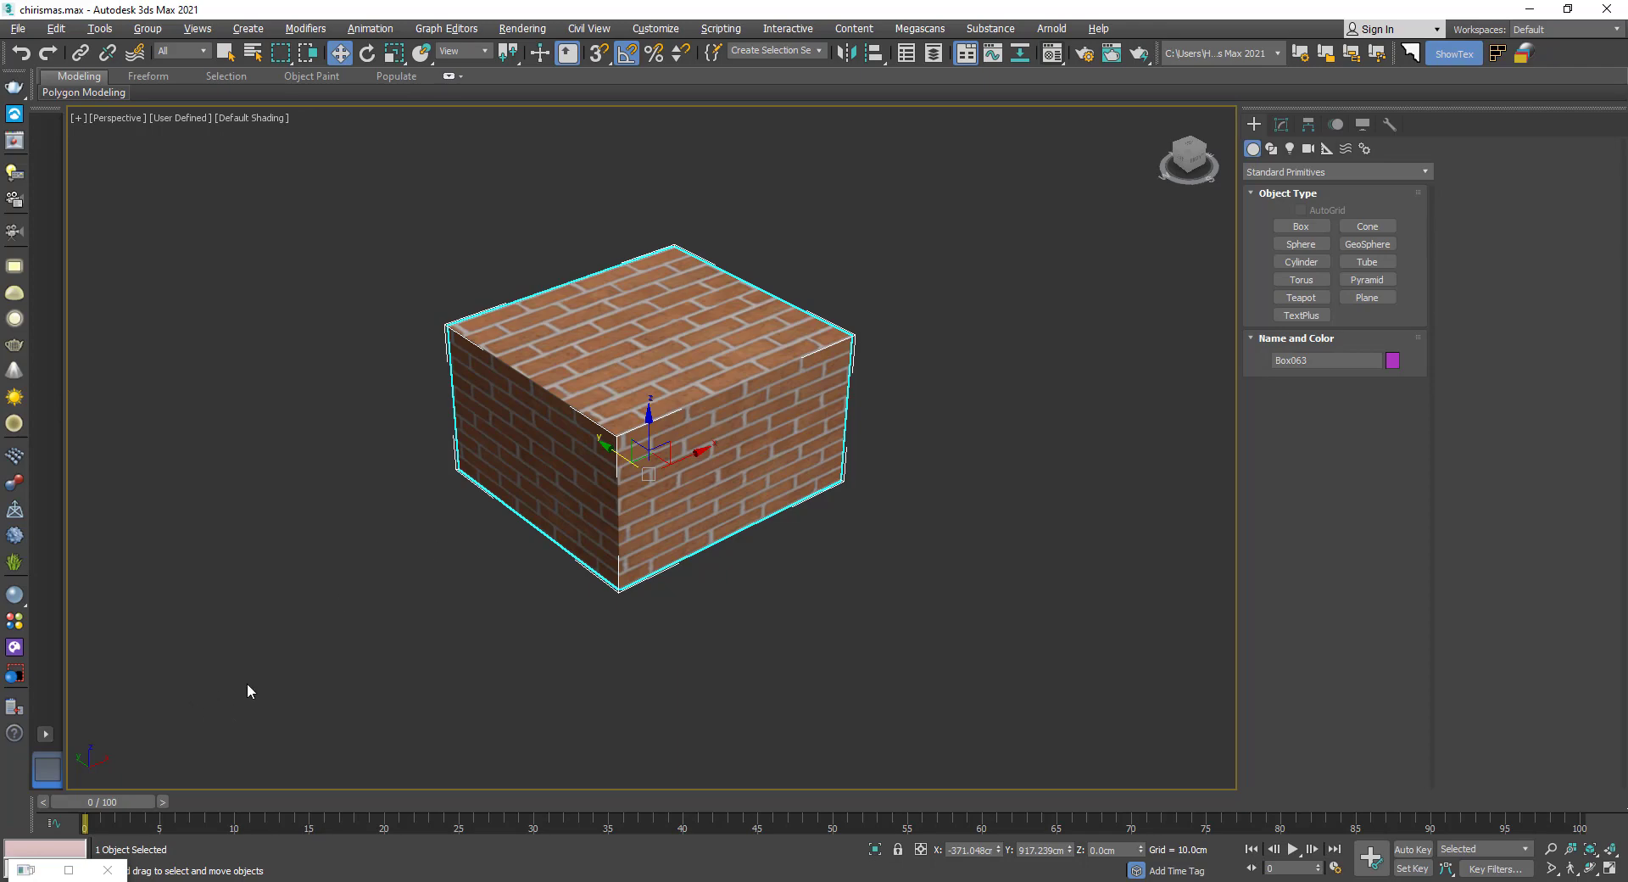
- In File Explorer, browse to C:\Program Files\Chaos Group
{"action": "key", "text": "super+e"}
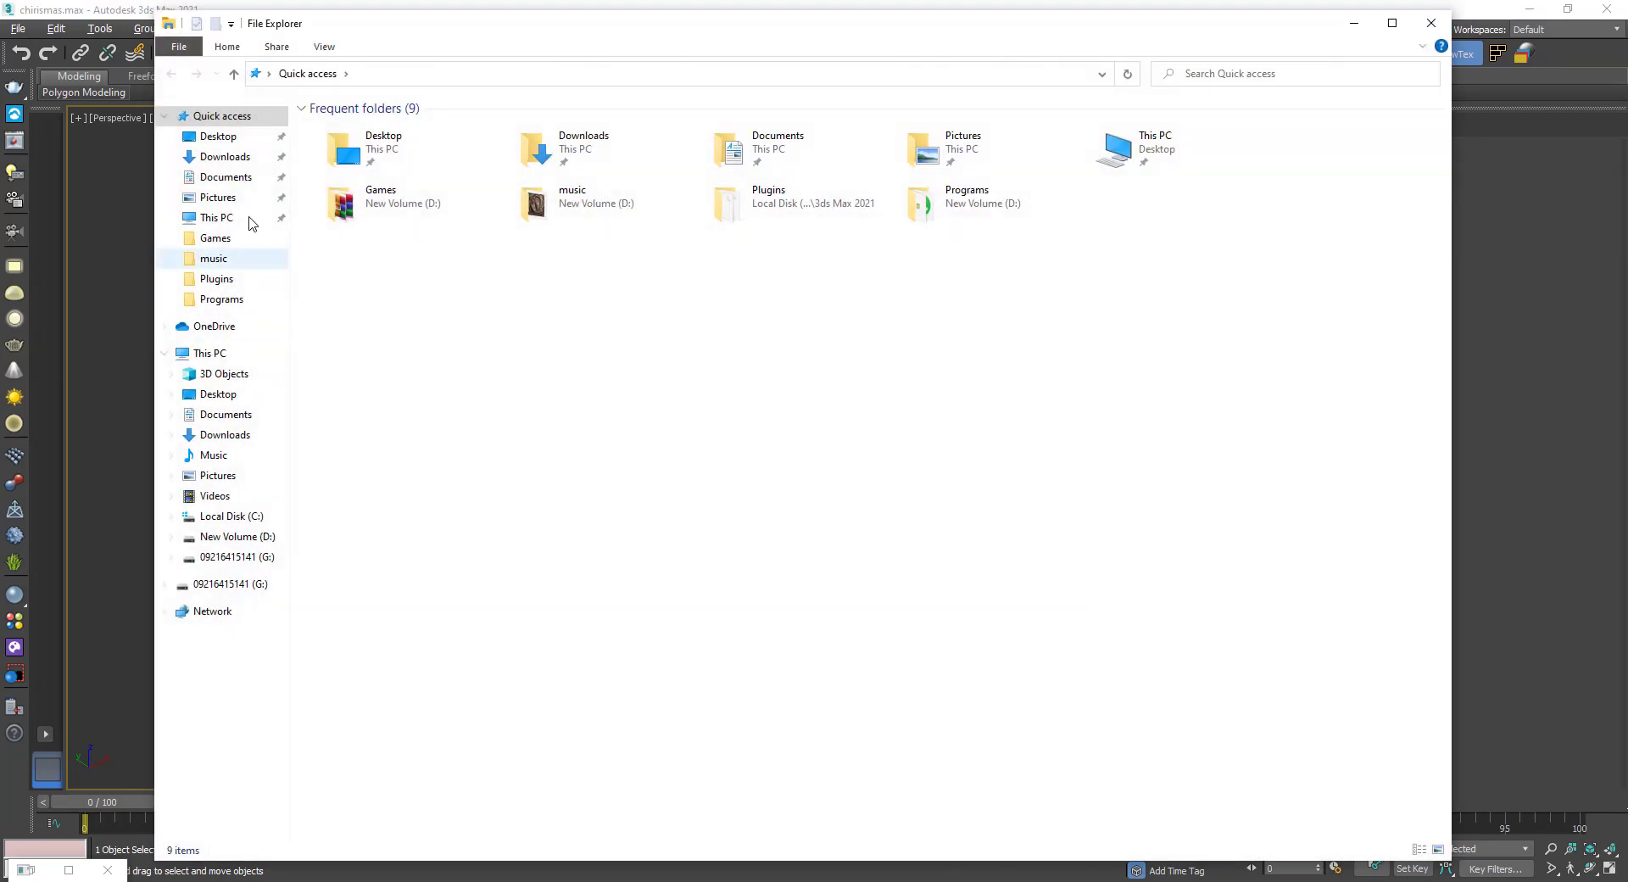
{"action": "left_click", "coordinate": [193, 356]}
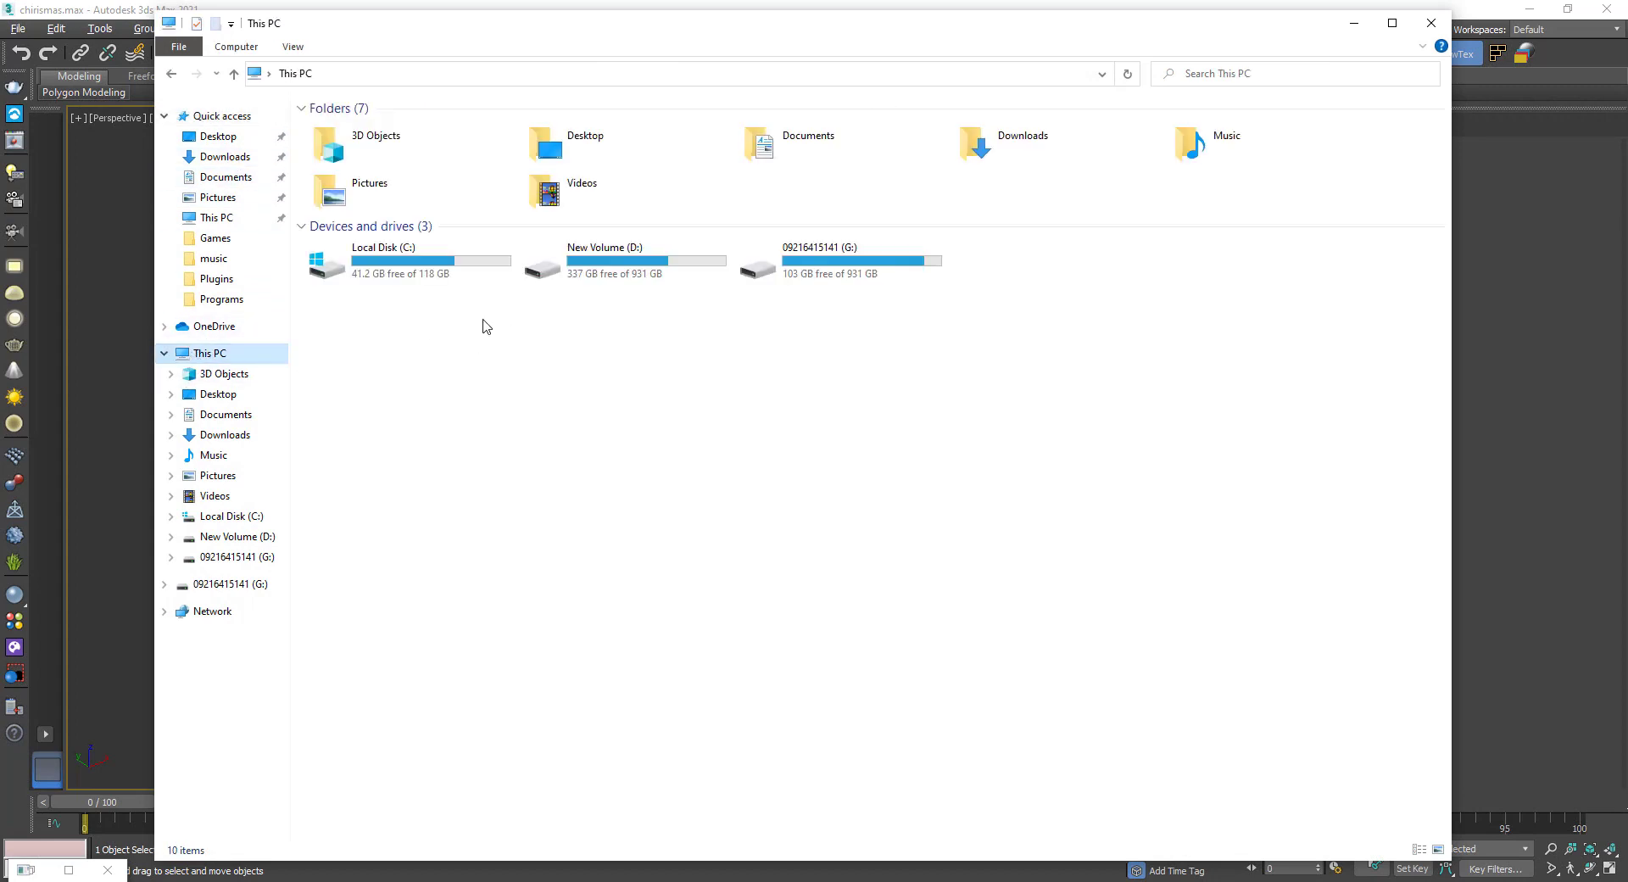
{"action": "double_click", "coordinate": [384, 273]}
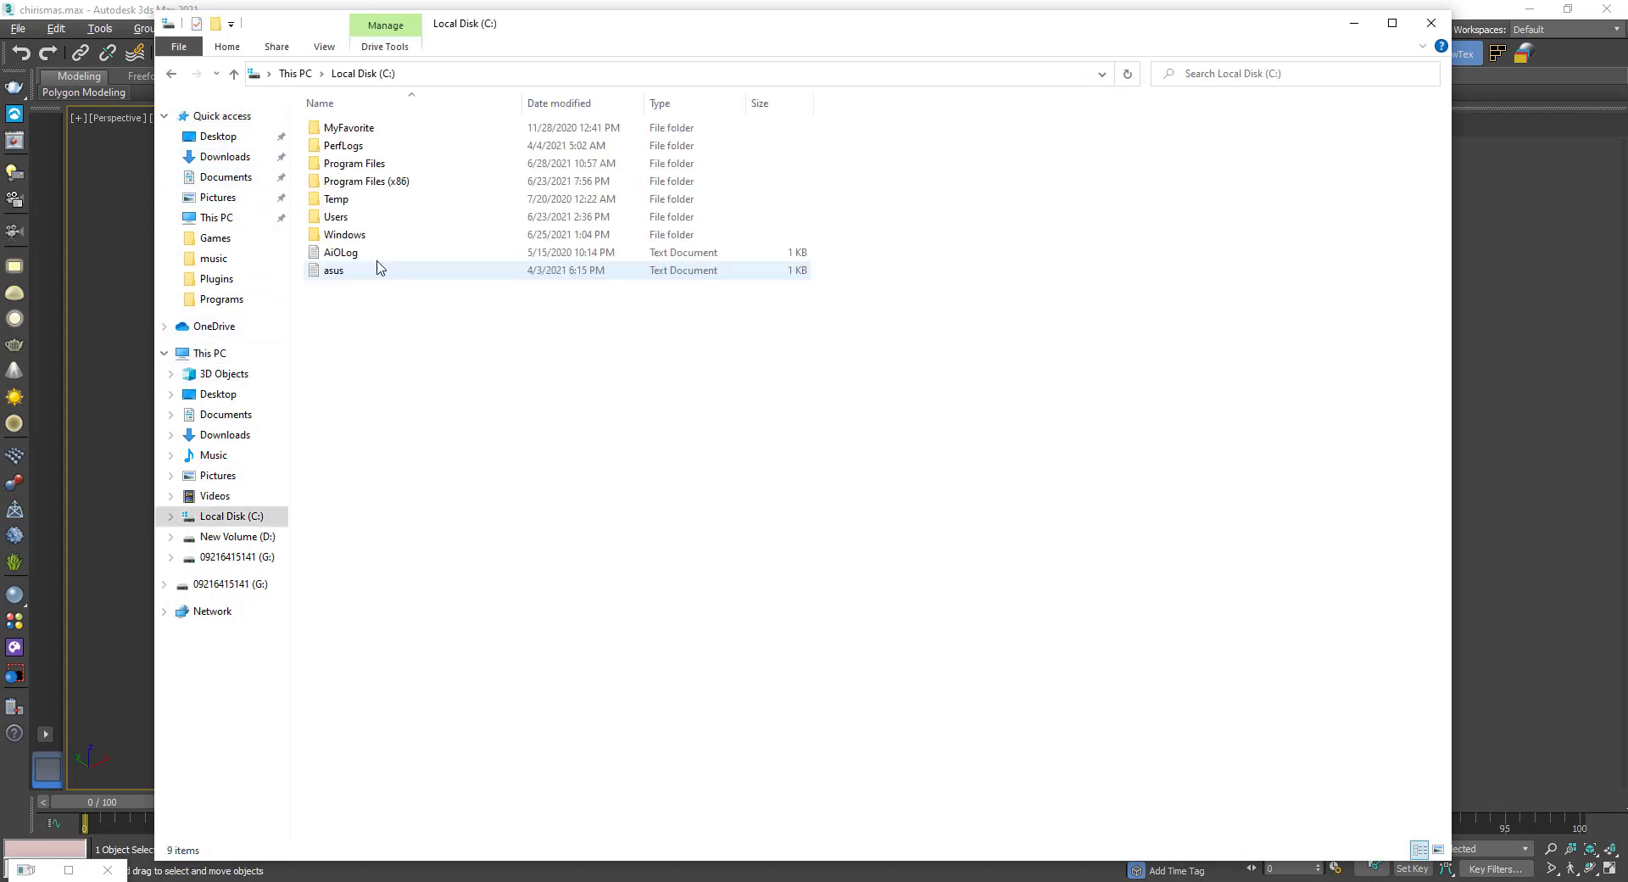
{"action": "double_click", "coordinate": [360, 166]}
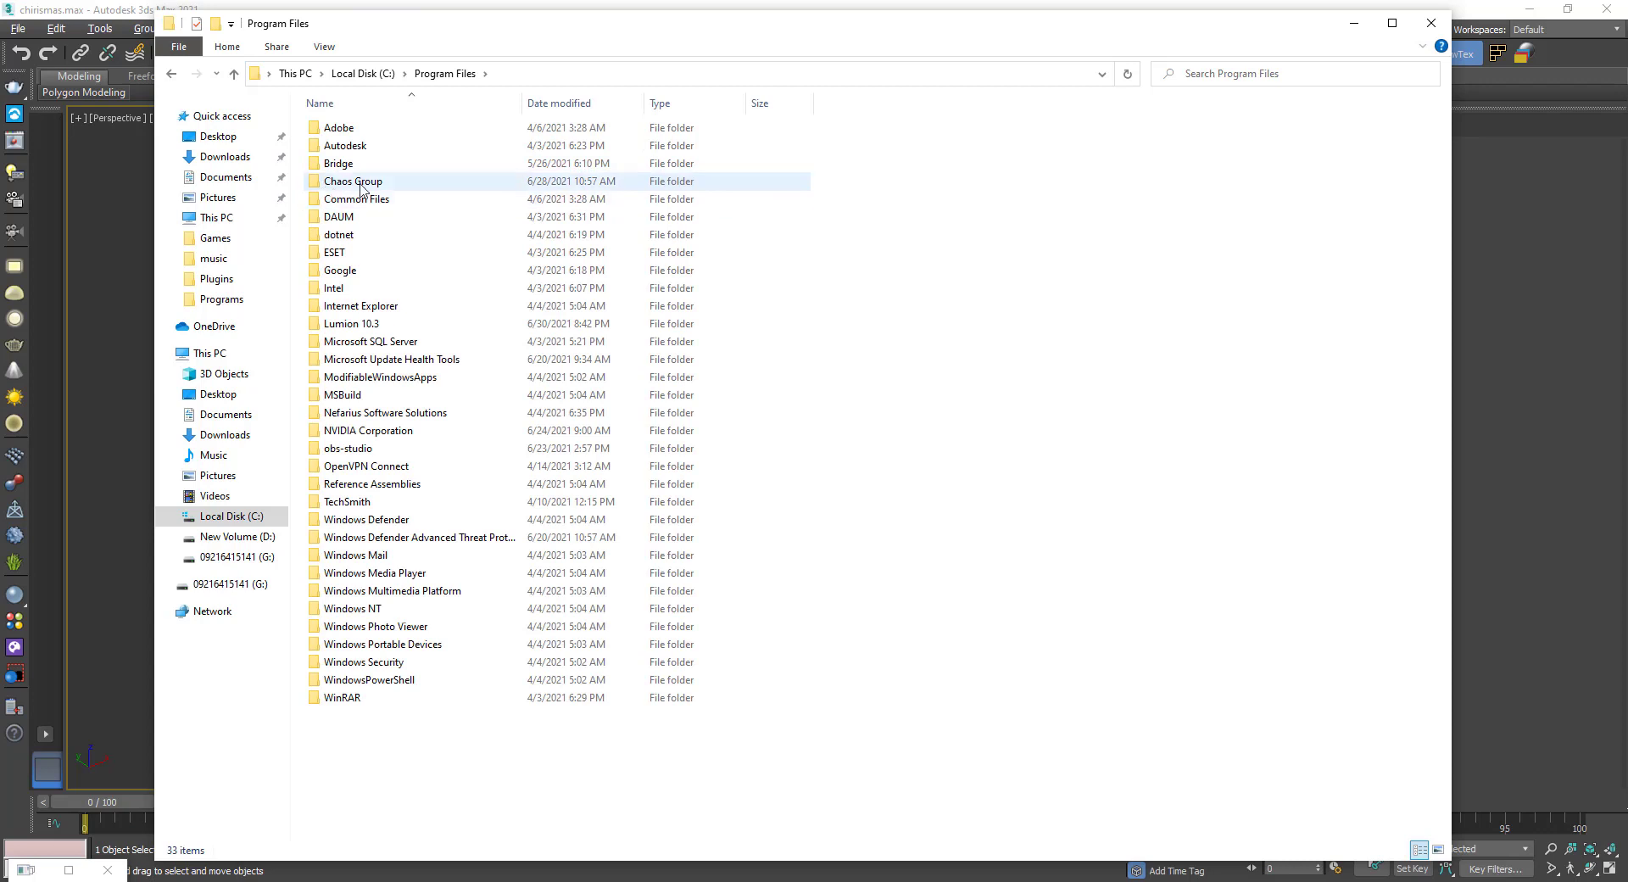
{"action": "left_click", "coordinate": [359, 187]}
{"action": "double_click", "coordinate": [359, 185]}
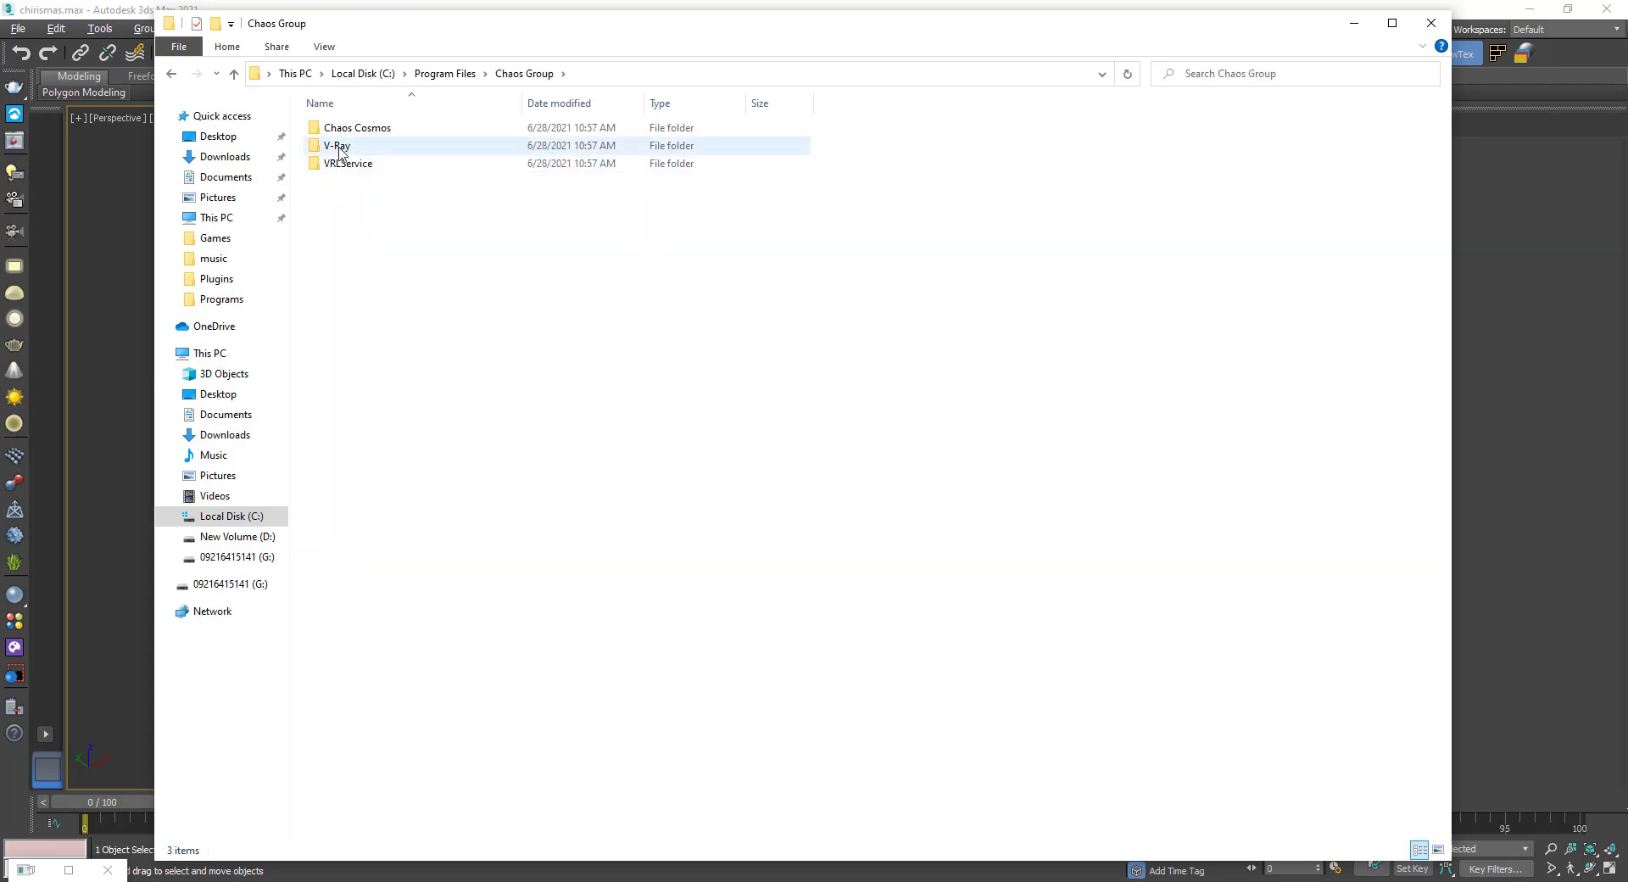
- Open V-Ray\3ds Max 2021\bin and run mtllib as administrator
{"action": "double_click", "coordinate": [348, 134]}
{"action": "double_click", "coordinate": [351, 133]}
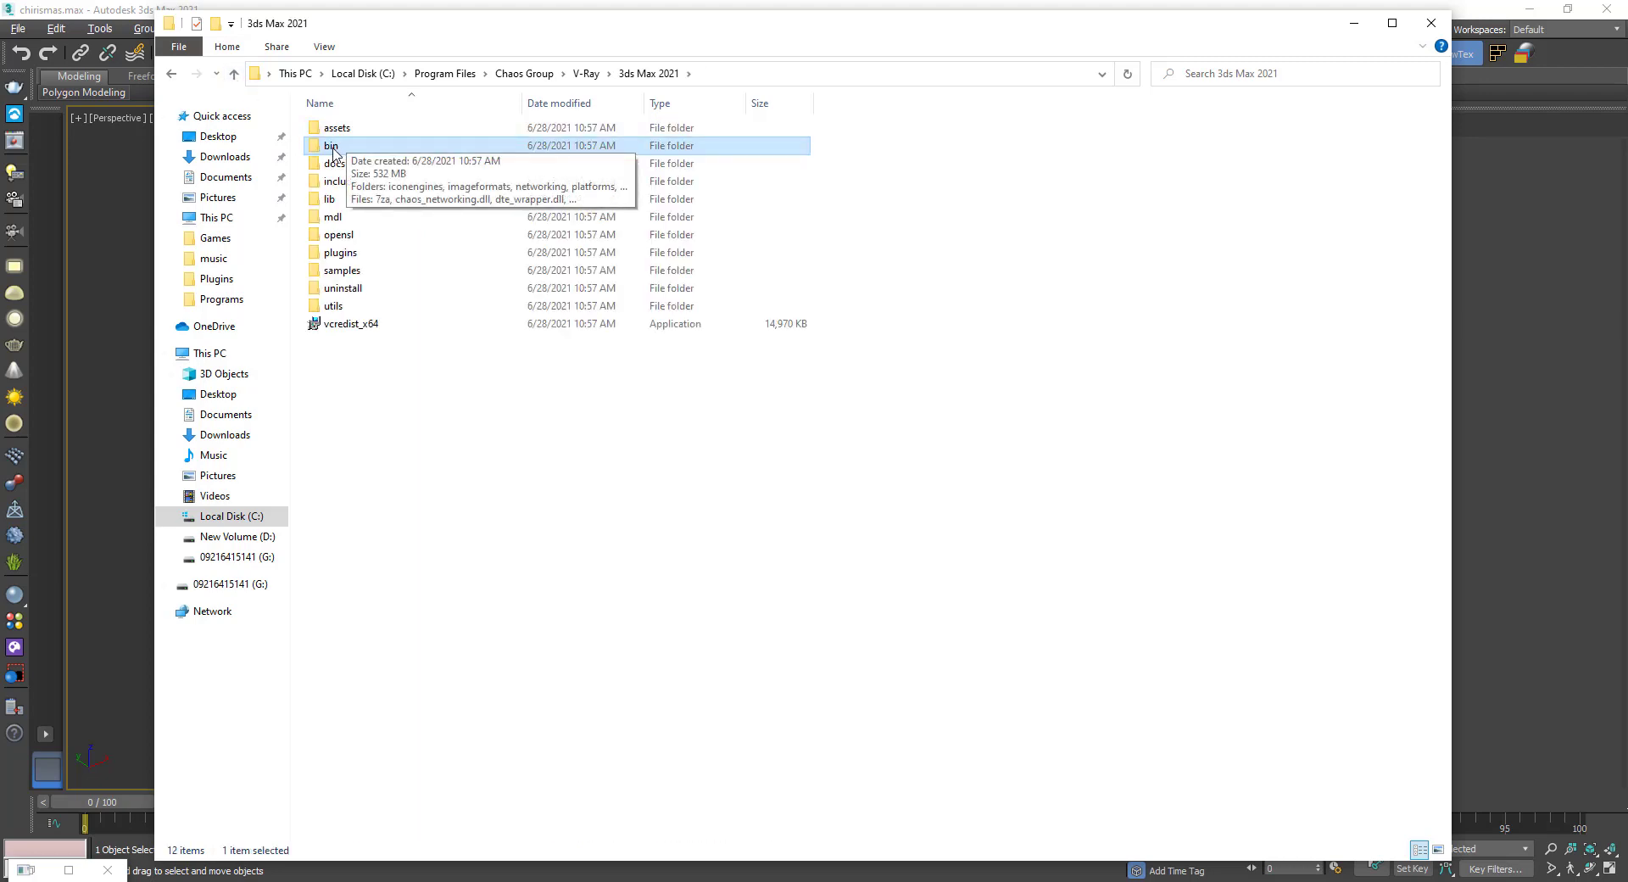
{"action": "double_click", "coordinate": [334, 146]}
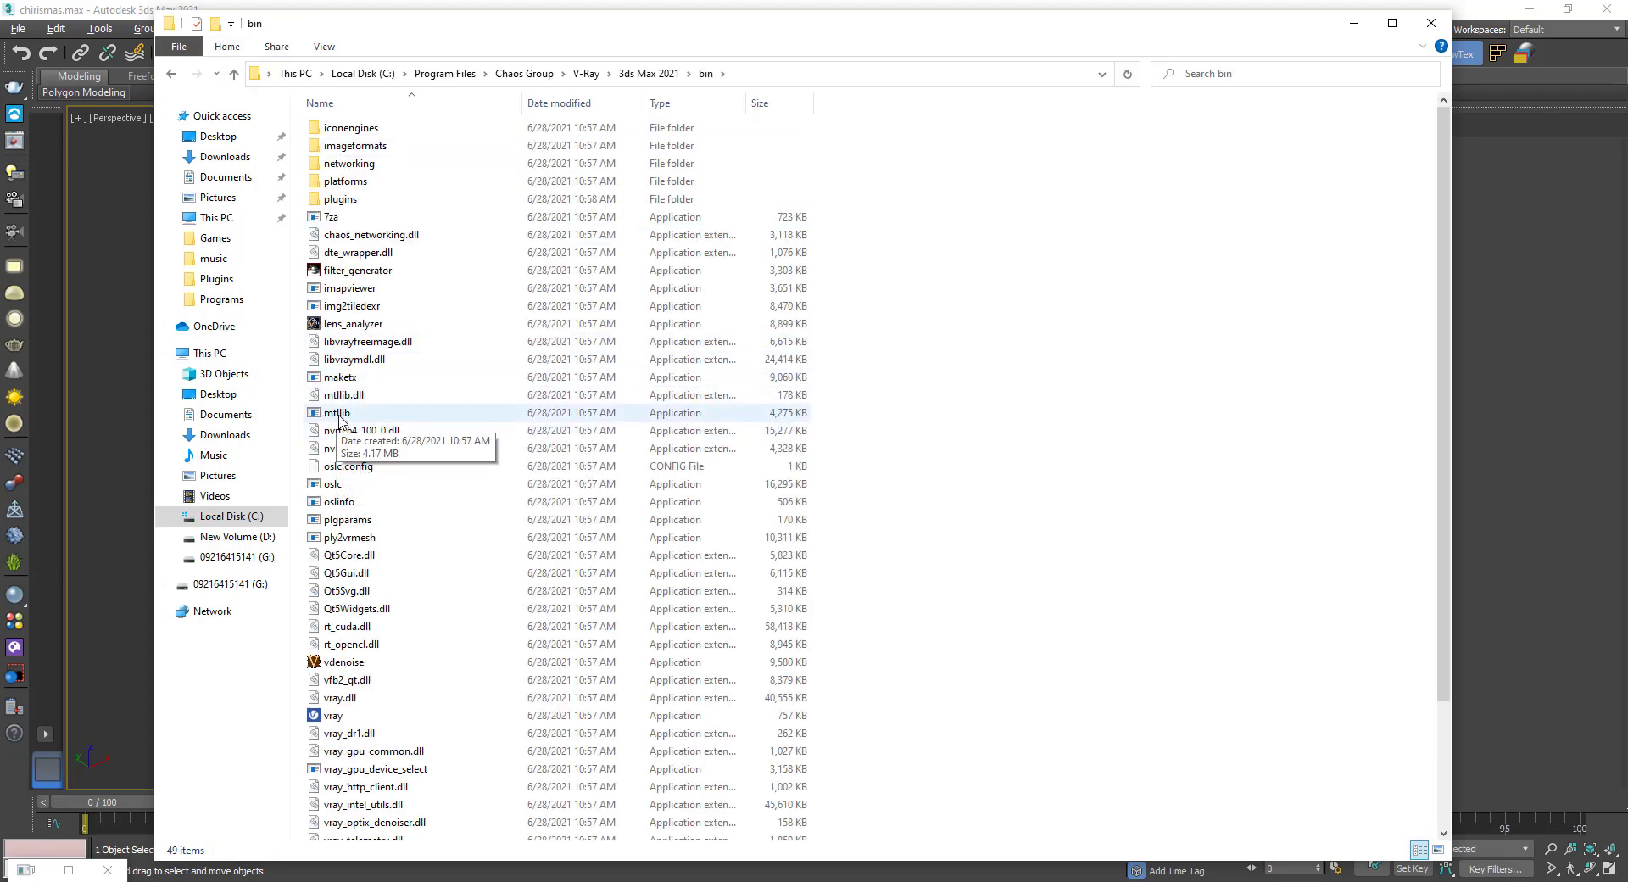
{"action": "right_click", "coordinate": [339, 416]}
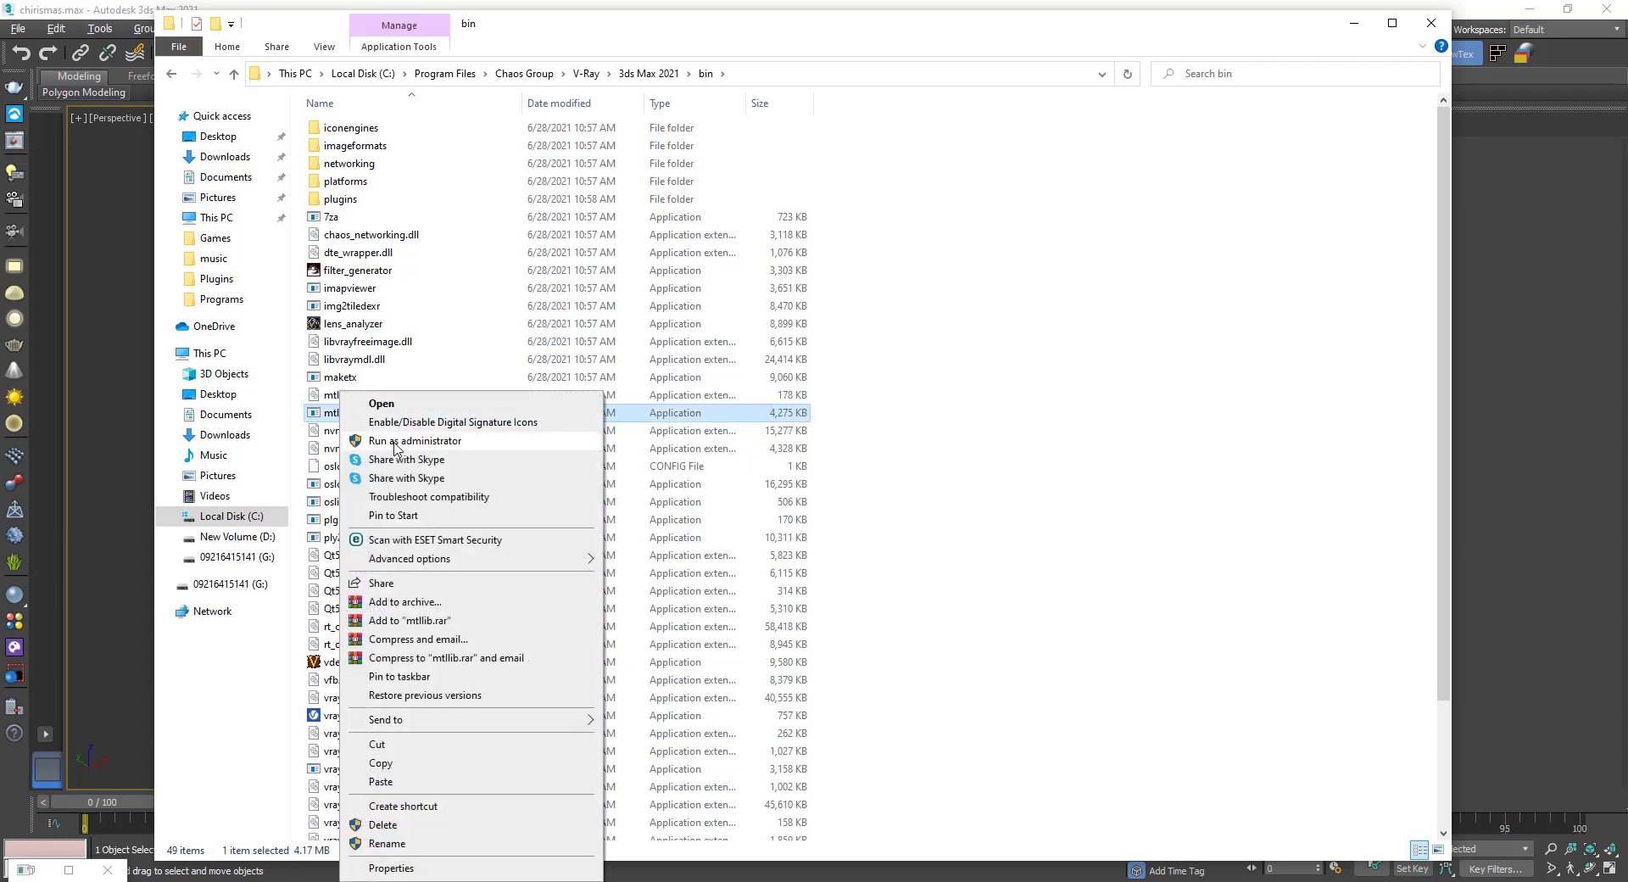
{"action": "left_click", "coordinate": [397, 442]}
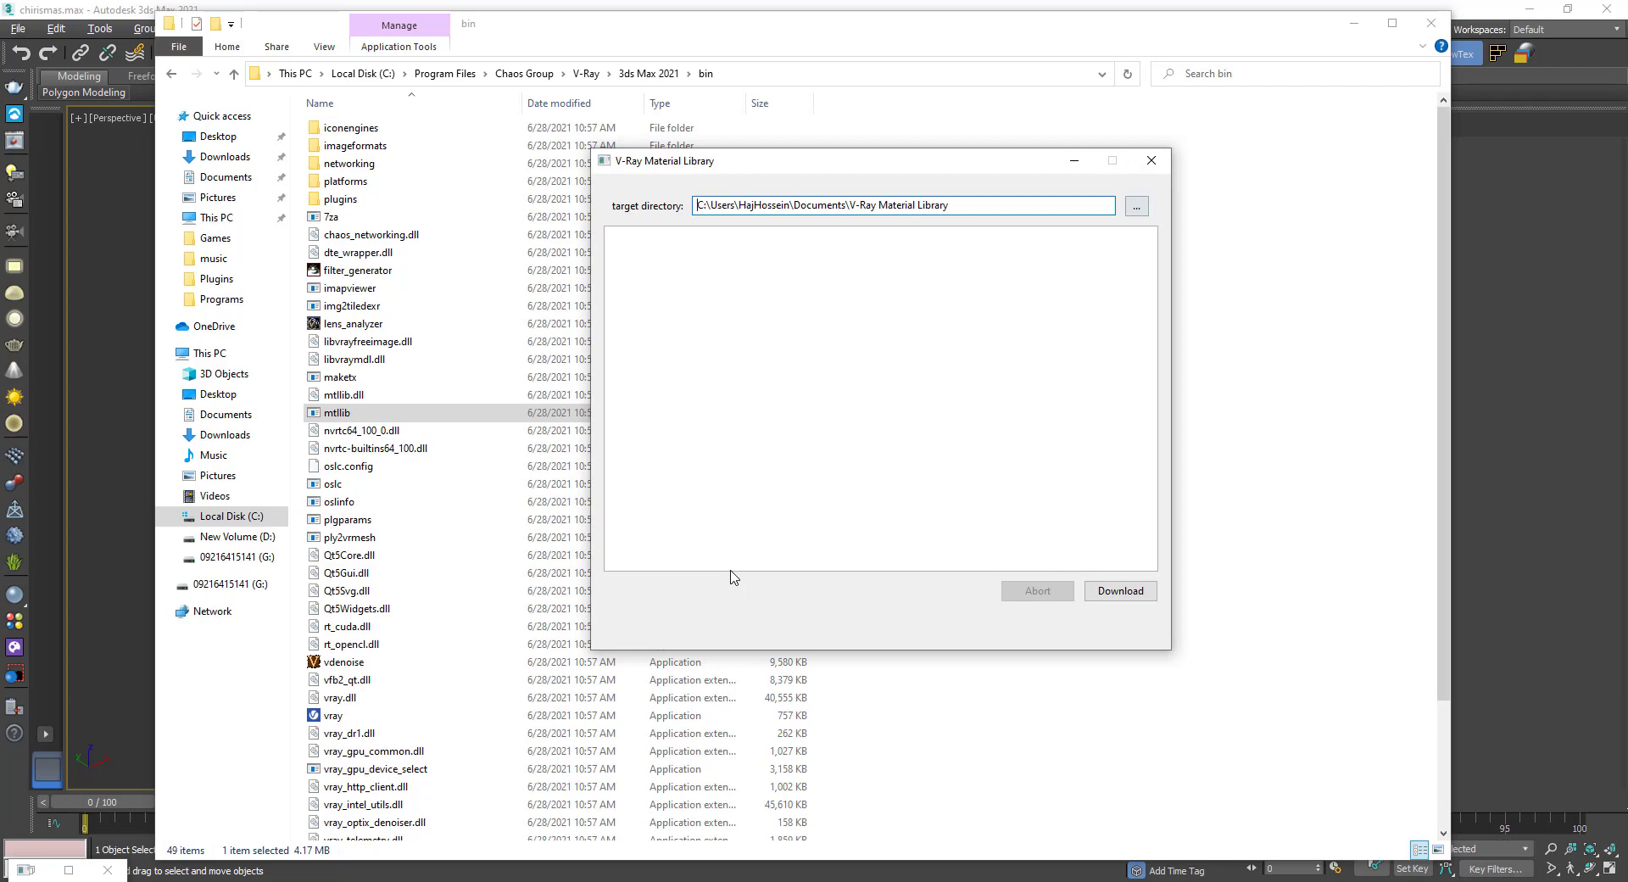
- Browse to the V-Ray Material Library folder in Documents and check its properties
{"action": "key", "text": "Tab"}
{"action": "key", "text": "Return"}
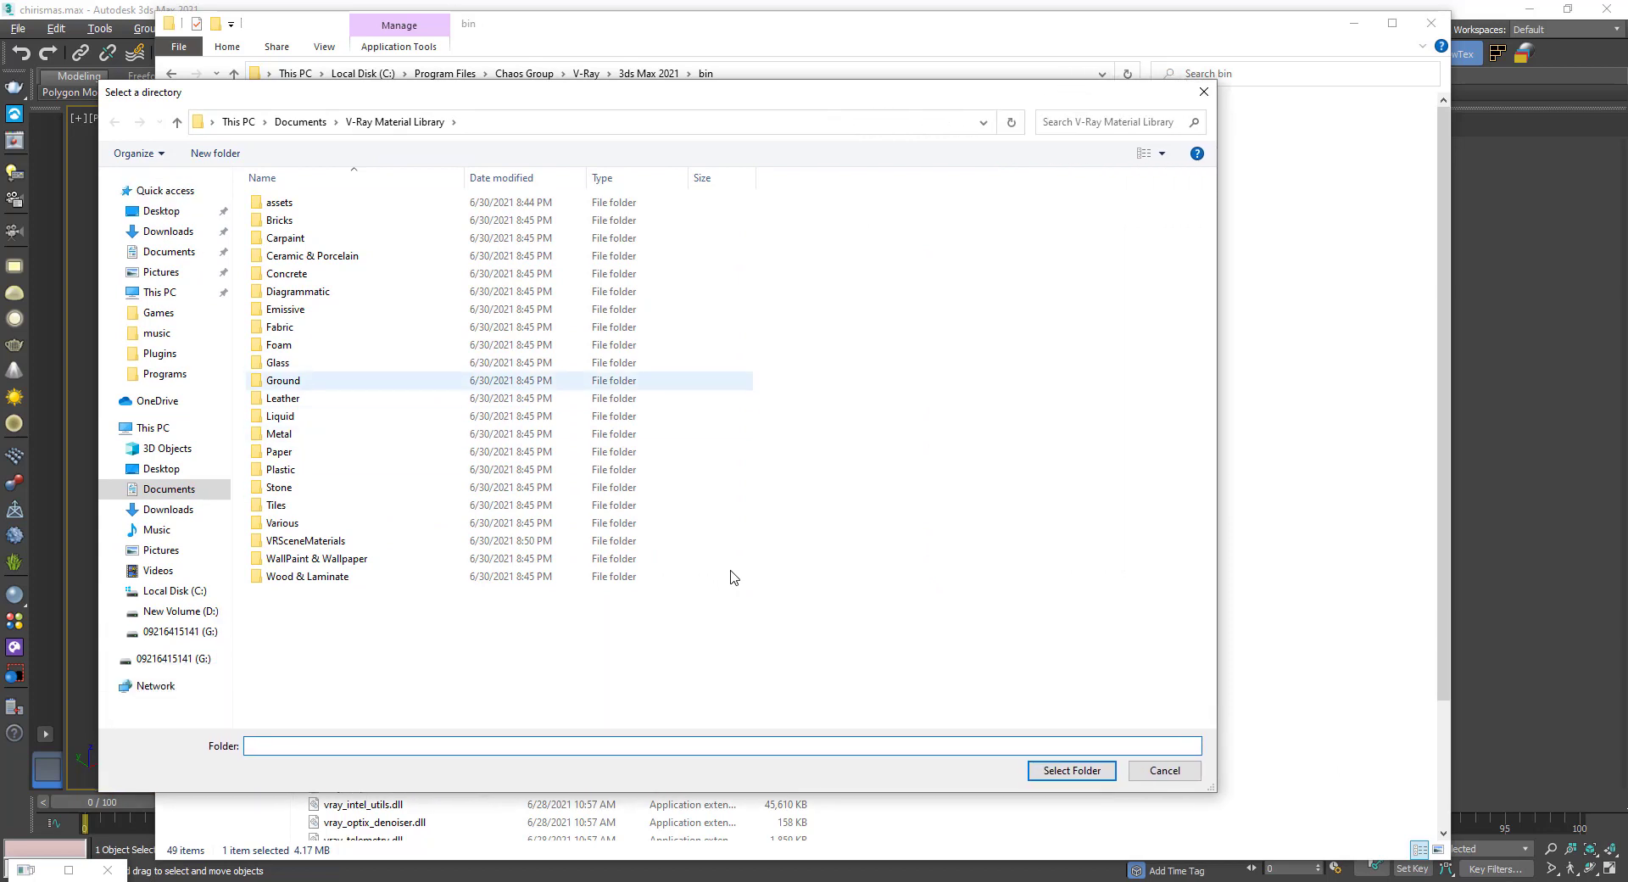
{"action": "key", "text": "alt+Up"}
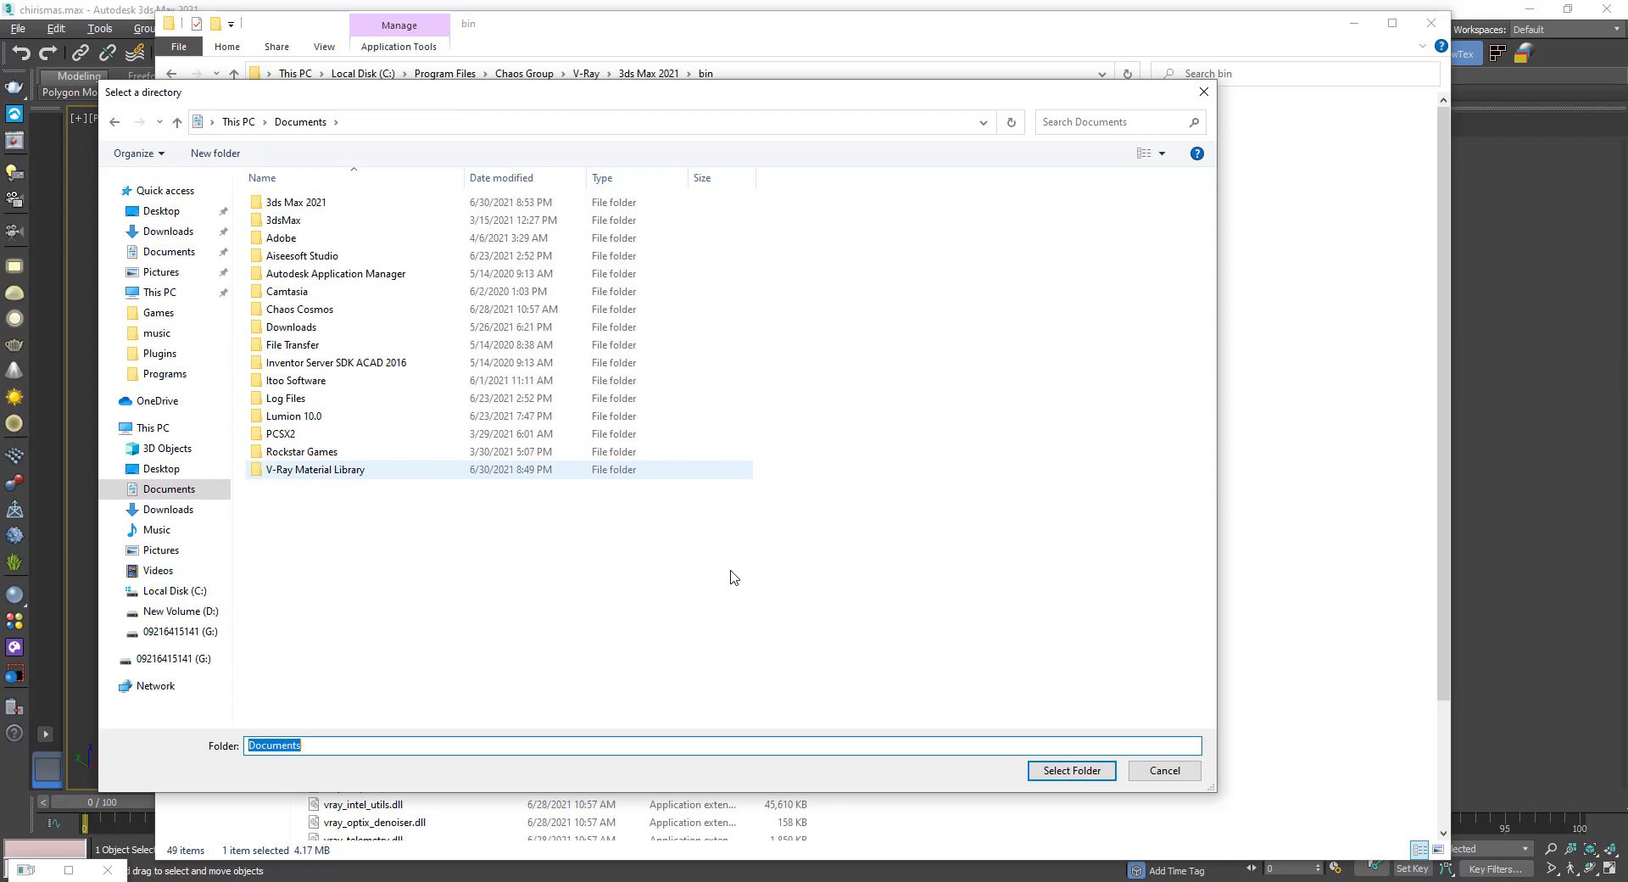
{"action": "key", "text": "Down"}
{"action": "key", "text": "shift+F10"}
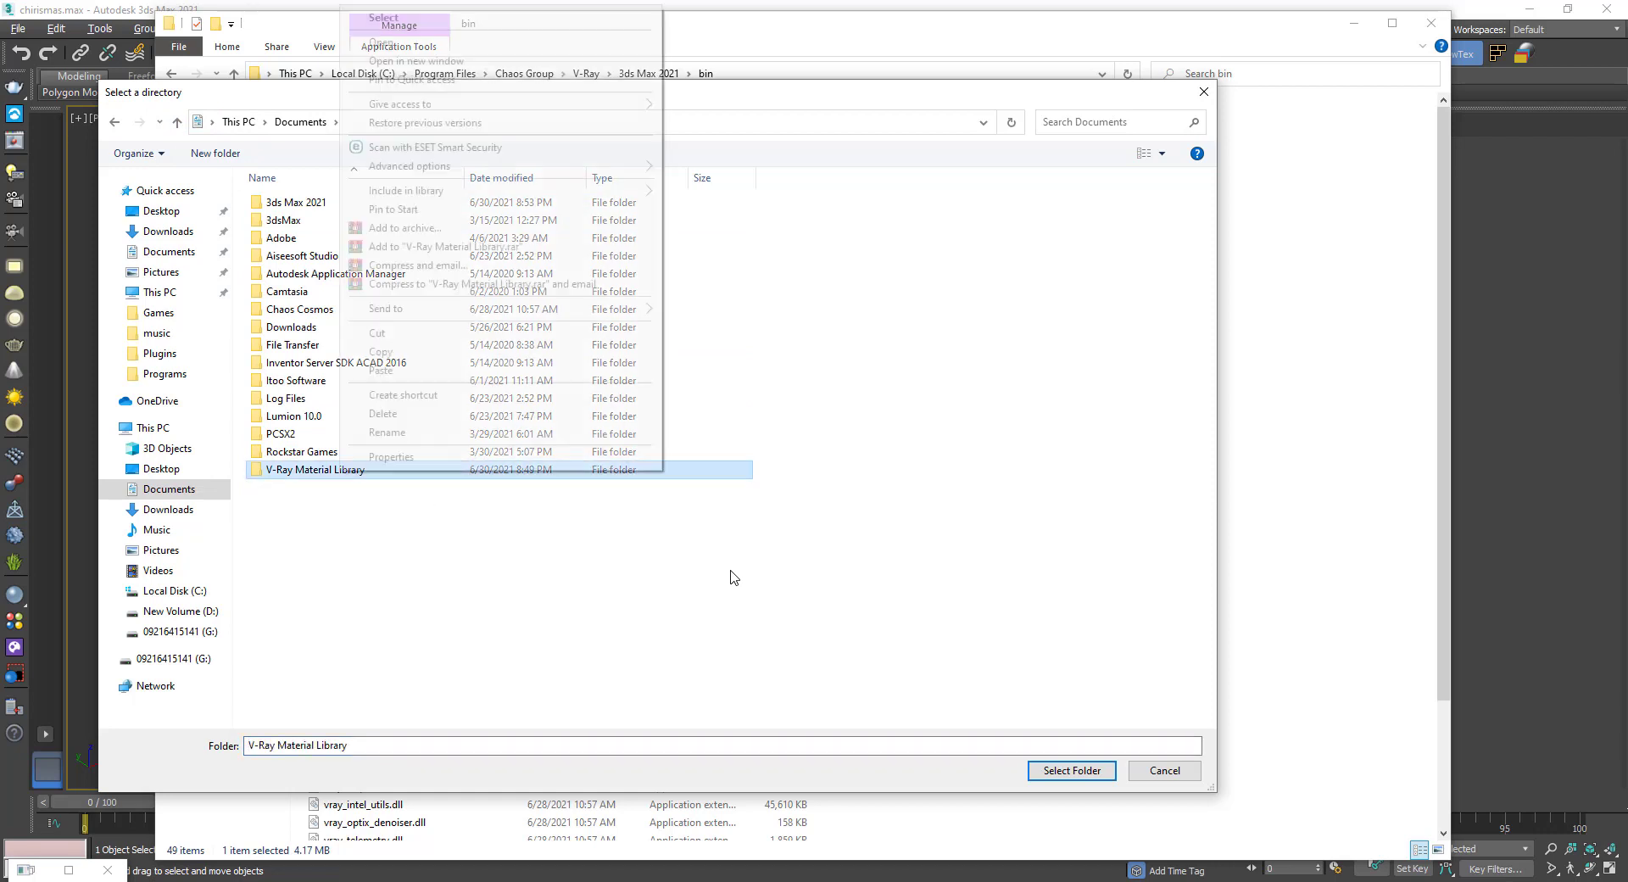
{"action": "key", "text": "Up"}
{"action": "key", "text": "Return"}
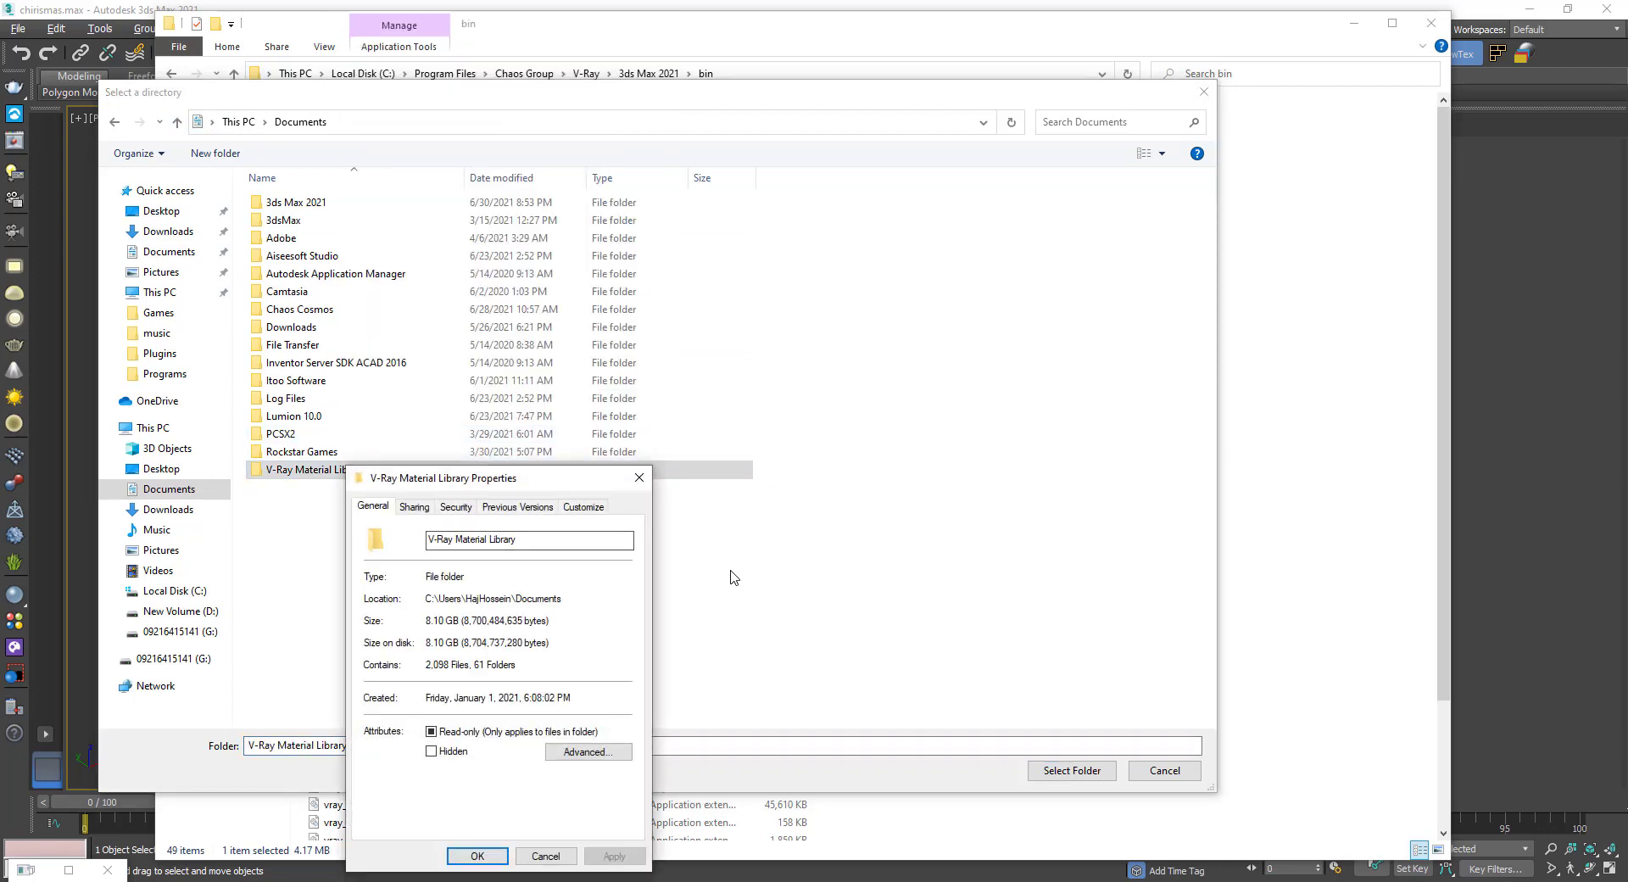
{"action": "key", "text": "Escape"}
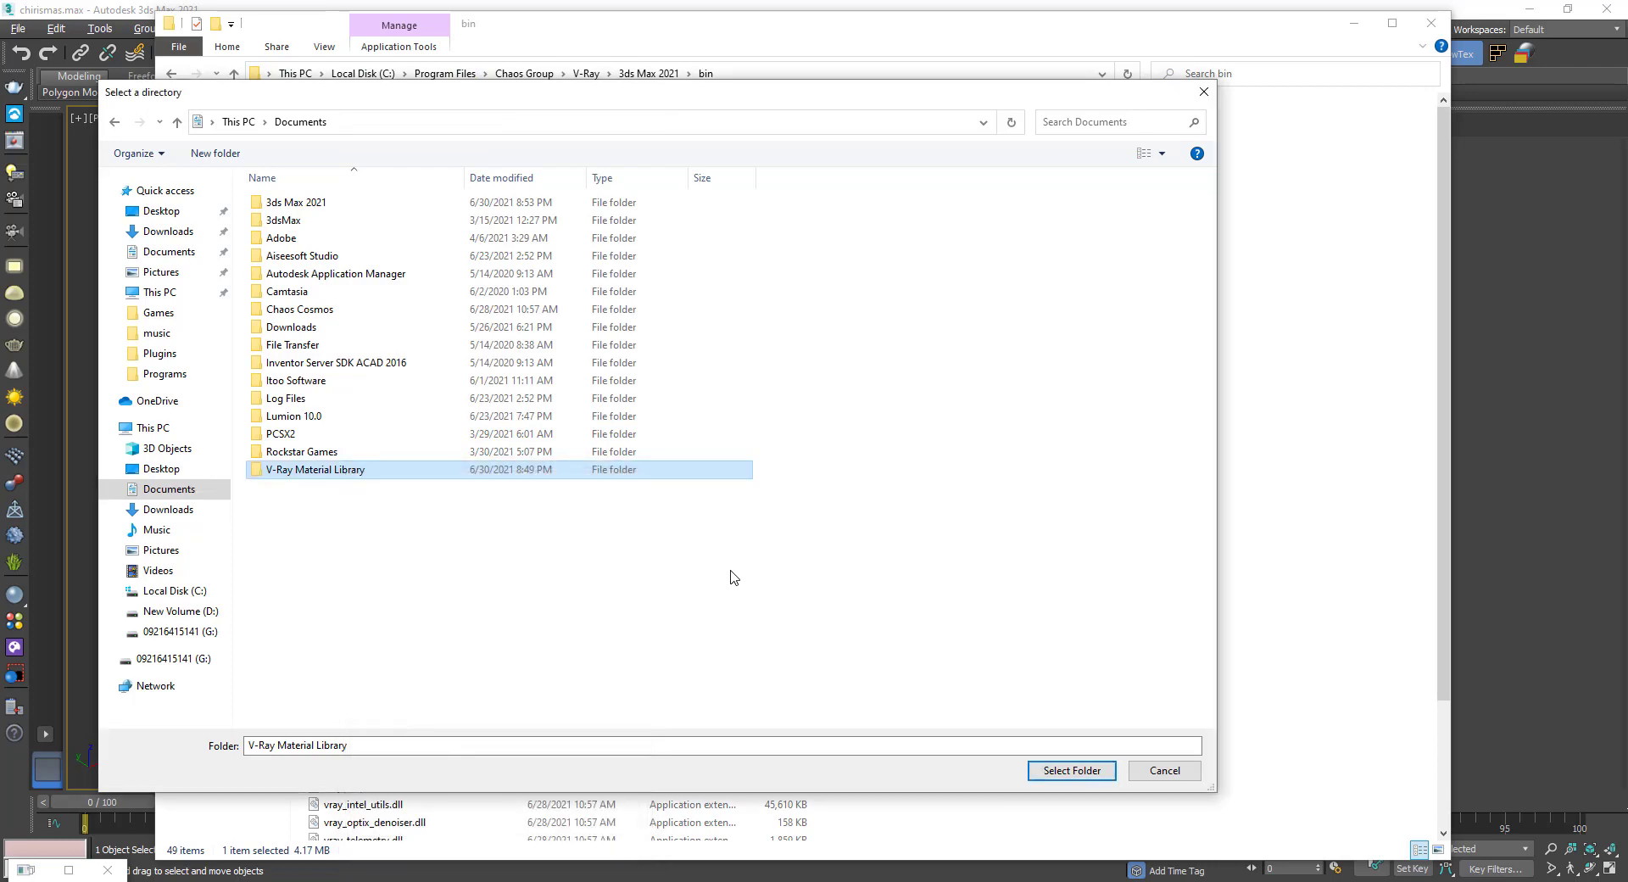
- Set that folder as the target, download the full library, and close the installer
{"action": "key", "text": "Return"}
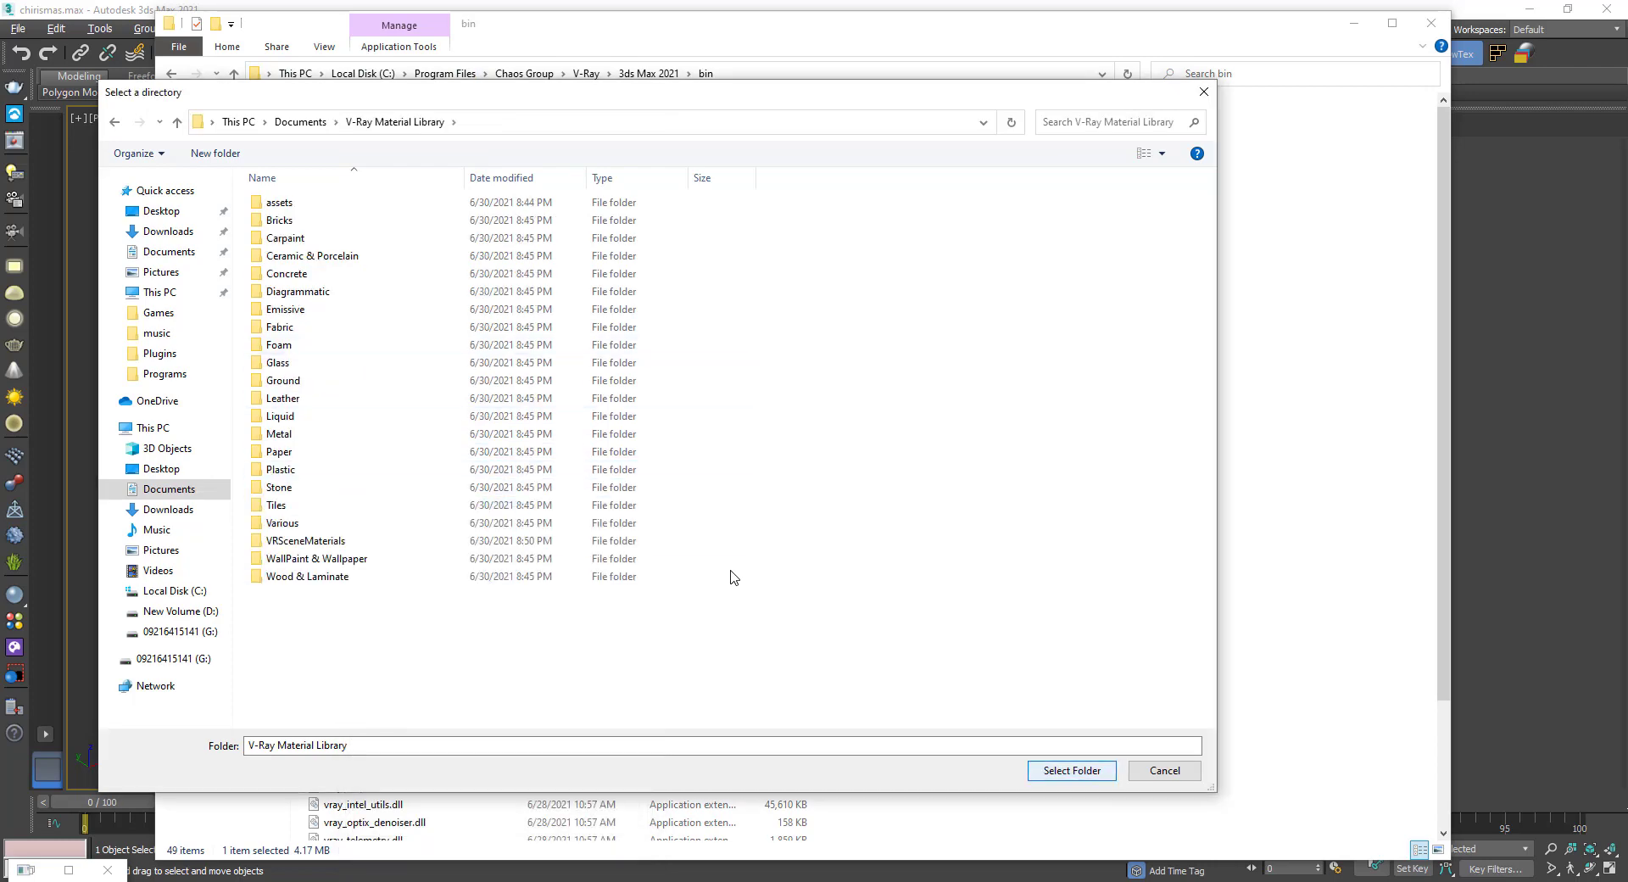
{"action": "key", "text": "Return"}
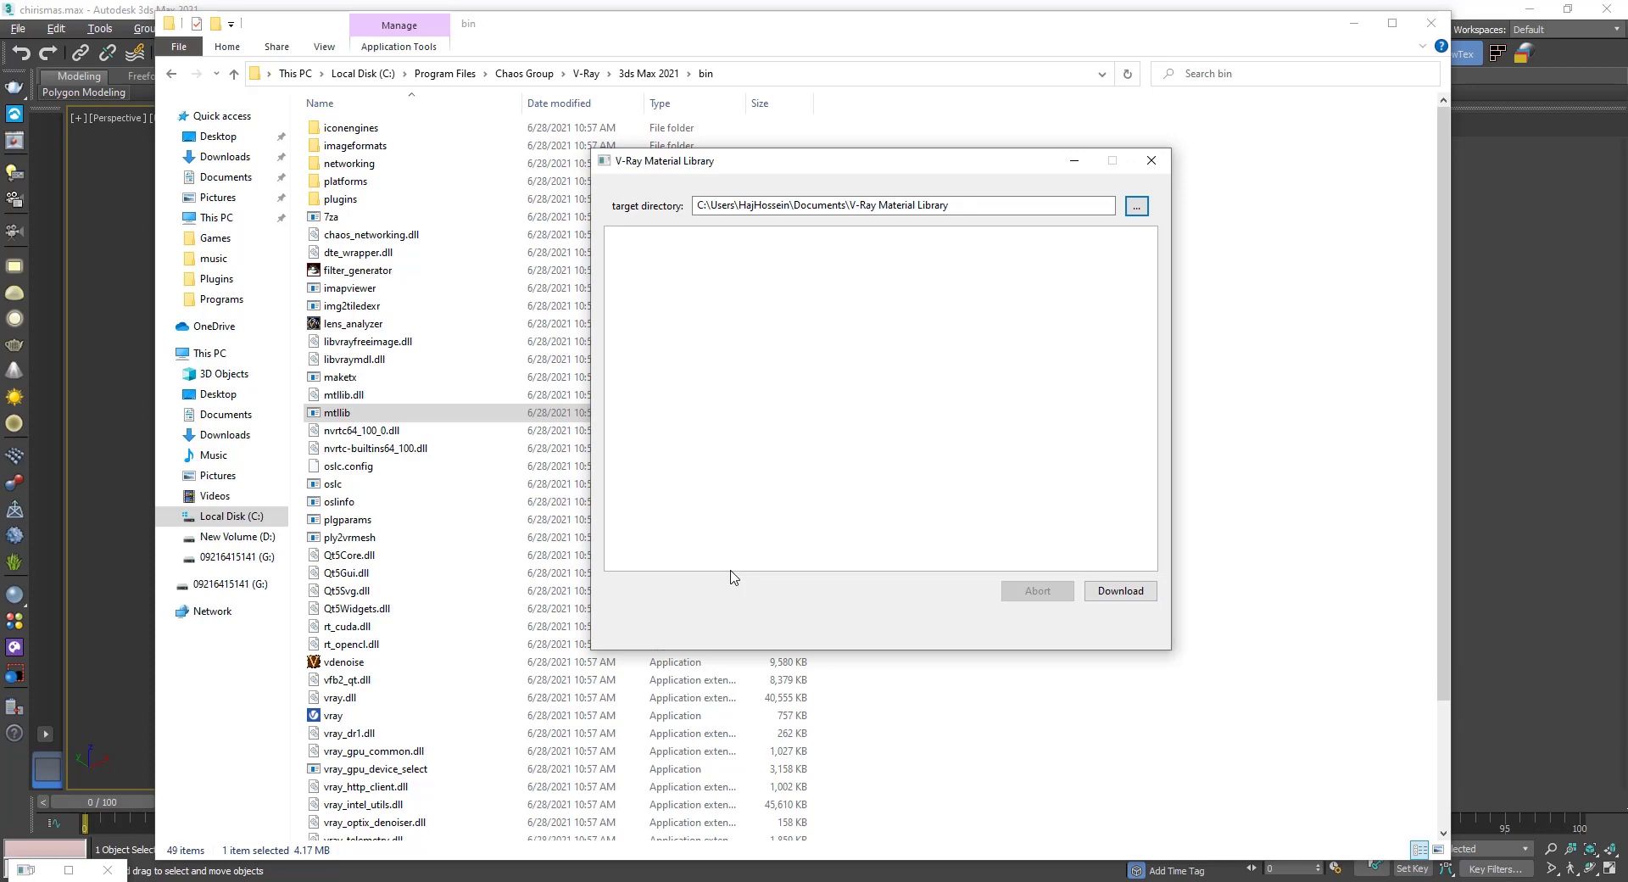
{"action": "key", "text": "Return"}
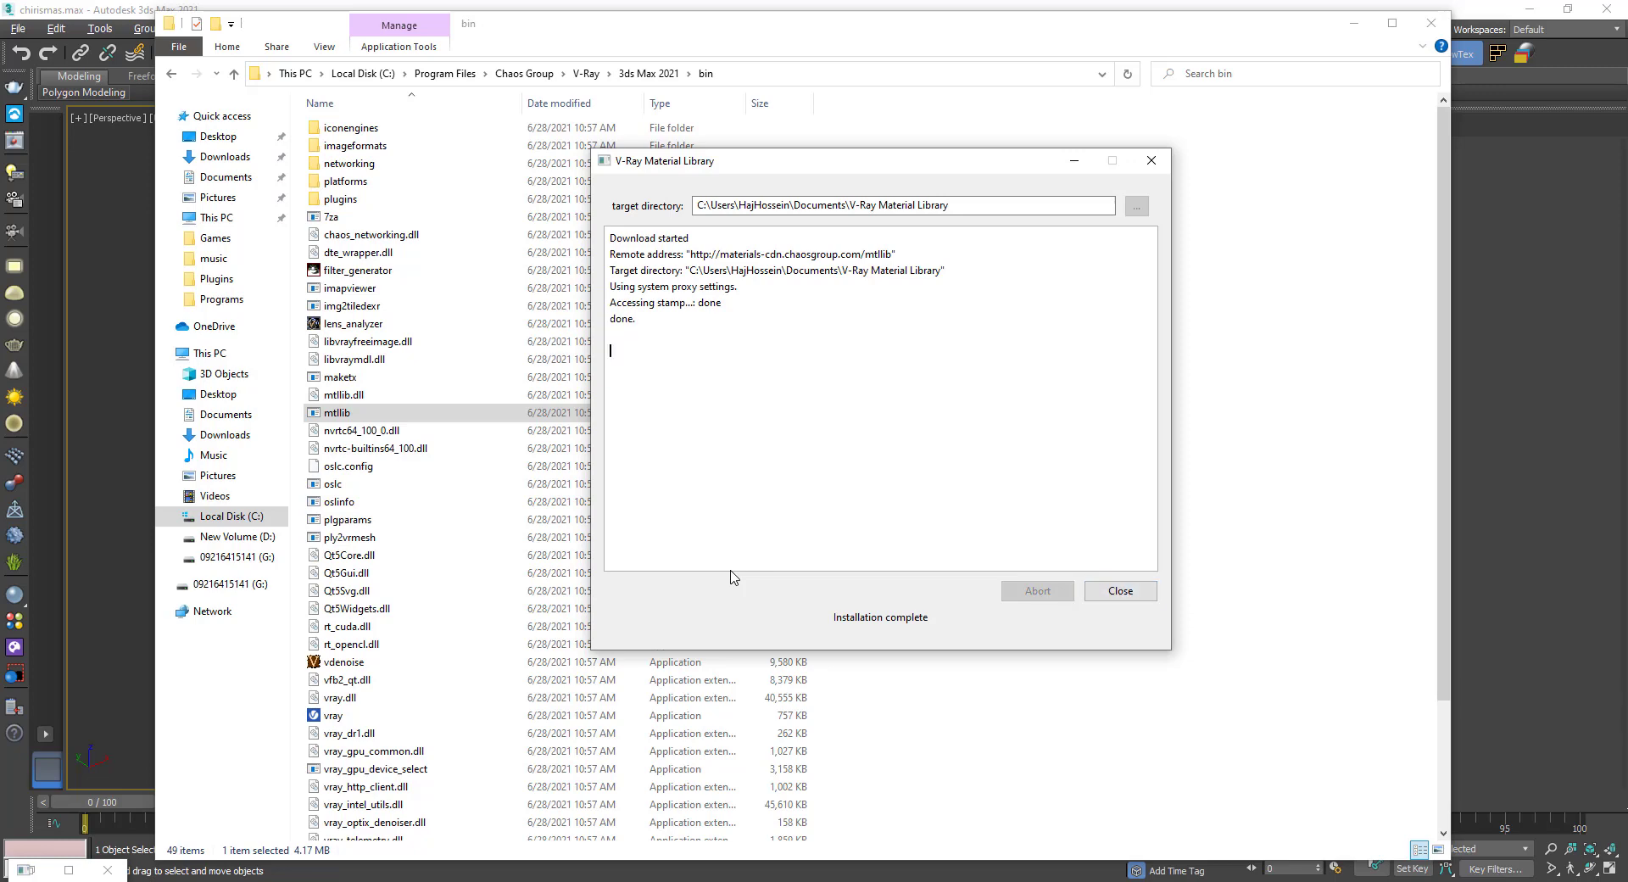
{"action": "key", "text": "Return"}
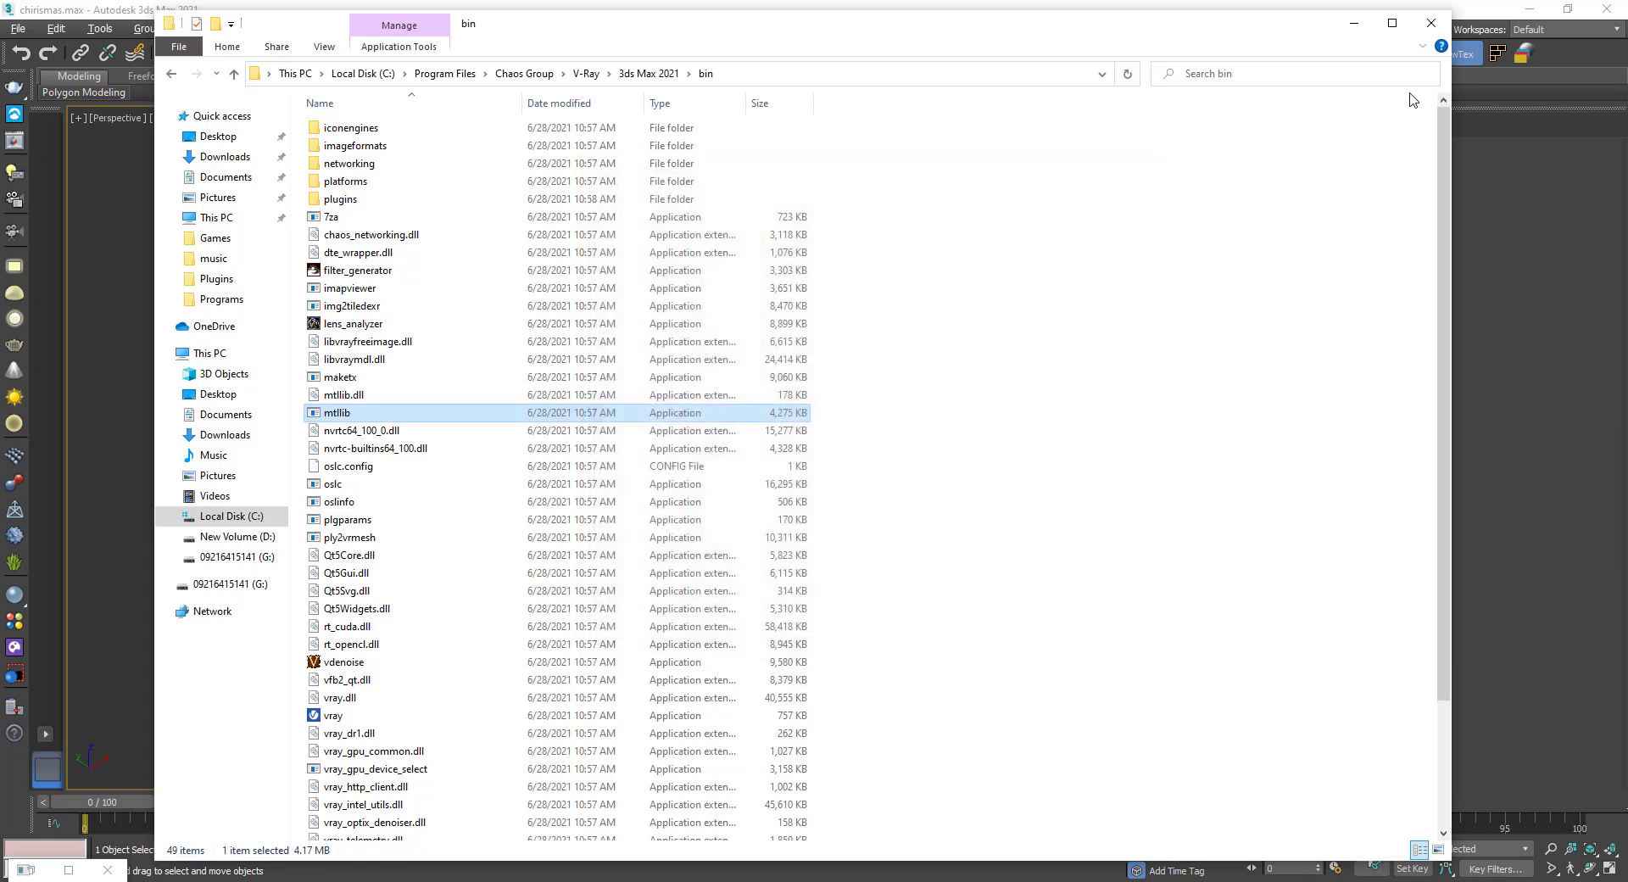
- Return to 3ds Max, briefly open the library browser, and close the rendered image window
{"action": "left_click", "coordinate": [1431, 23]}
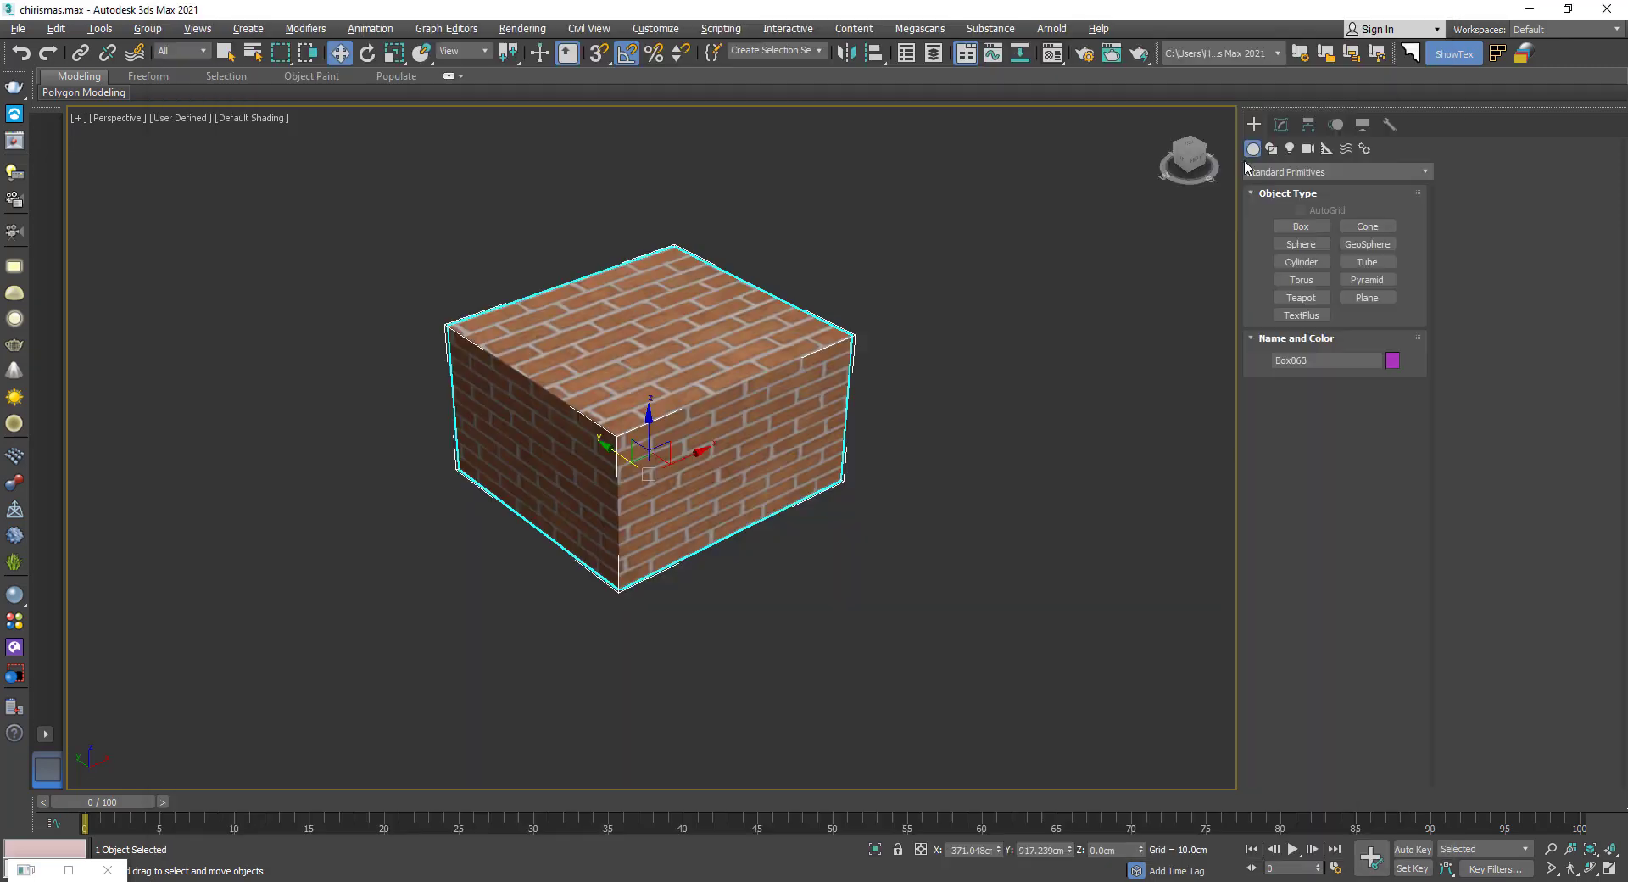
{"action": "left_click", "coordinate": [15, 621]}
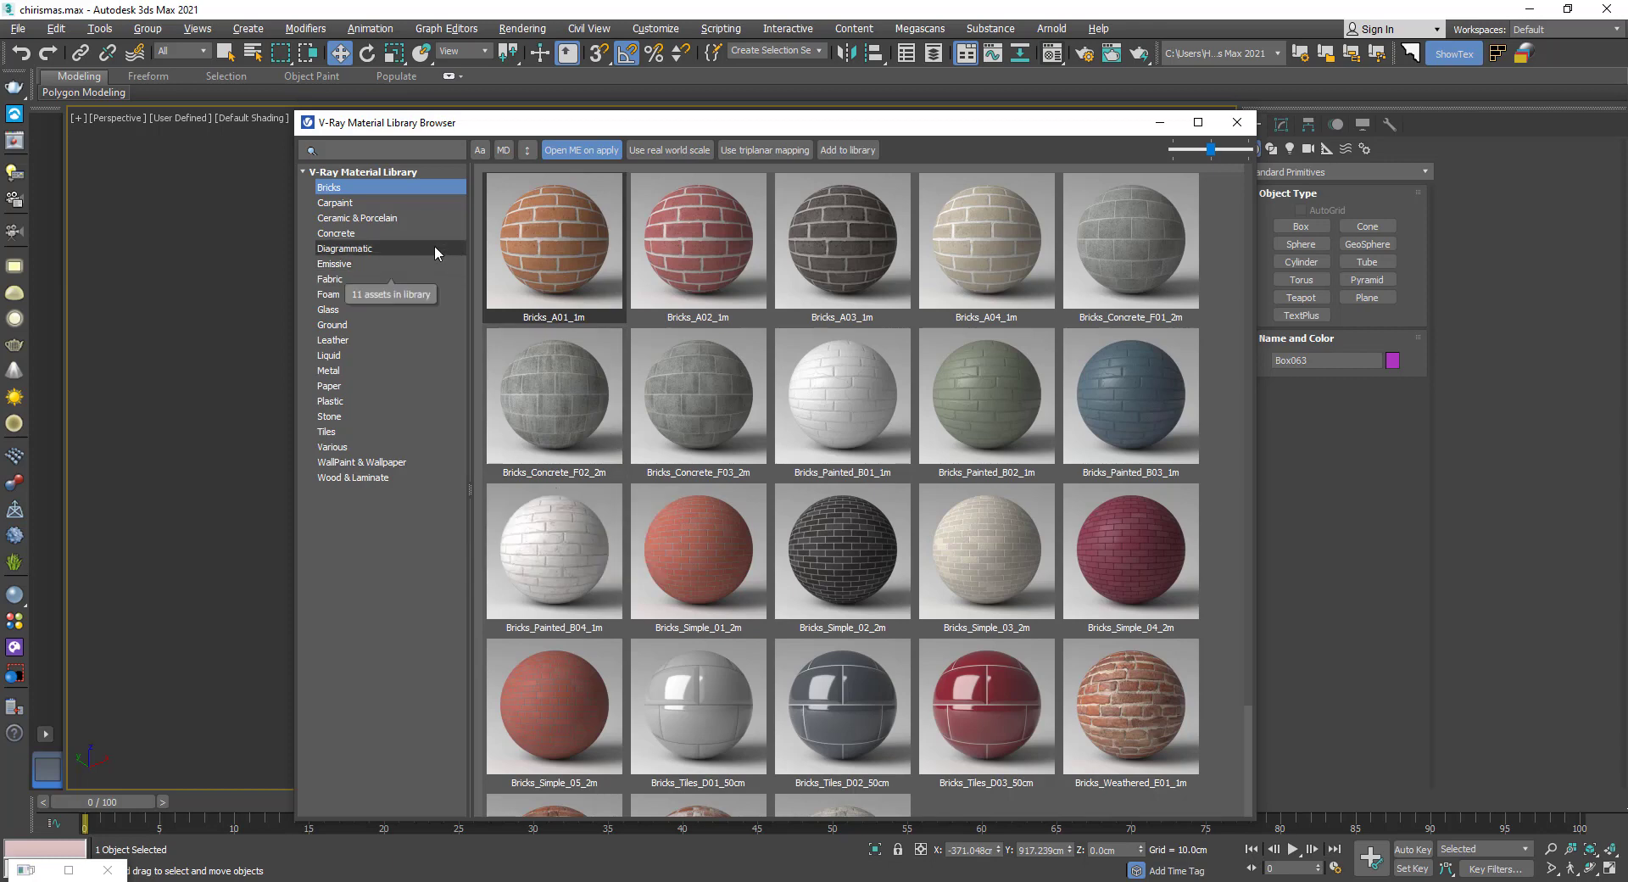
{"action": "left_click", "coordinate": [1236, 122]}
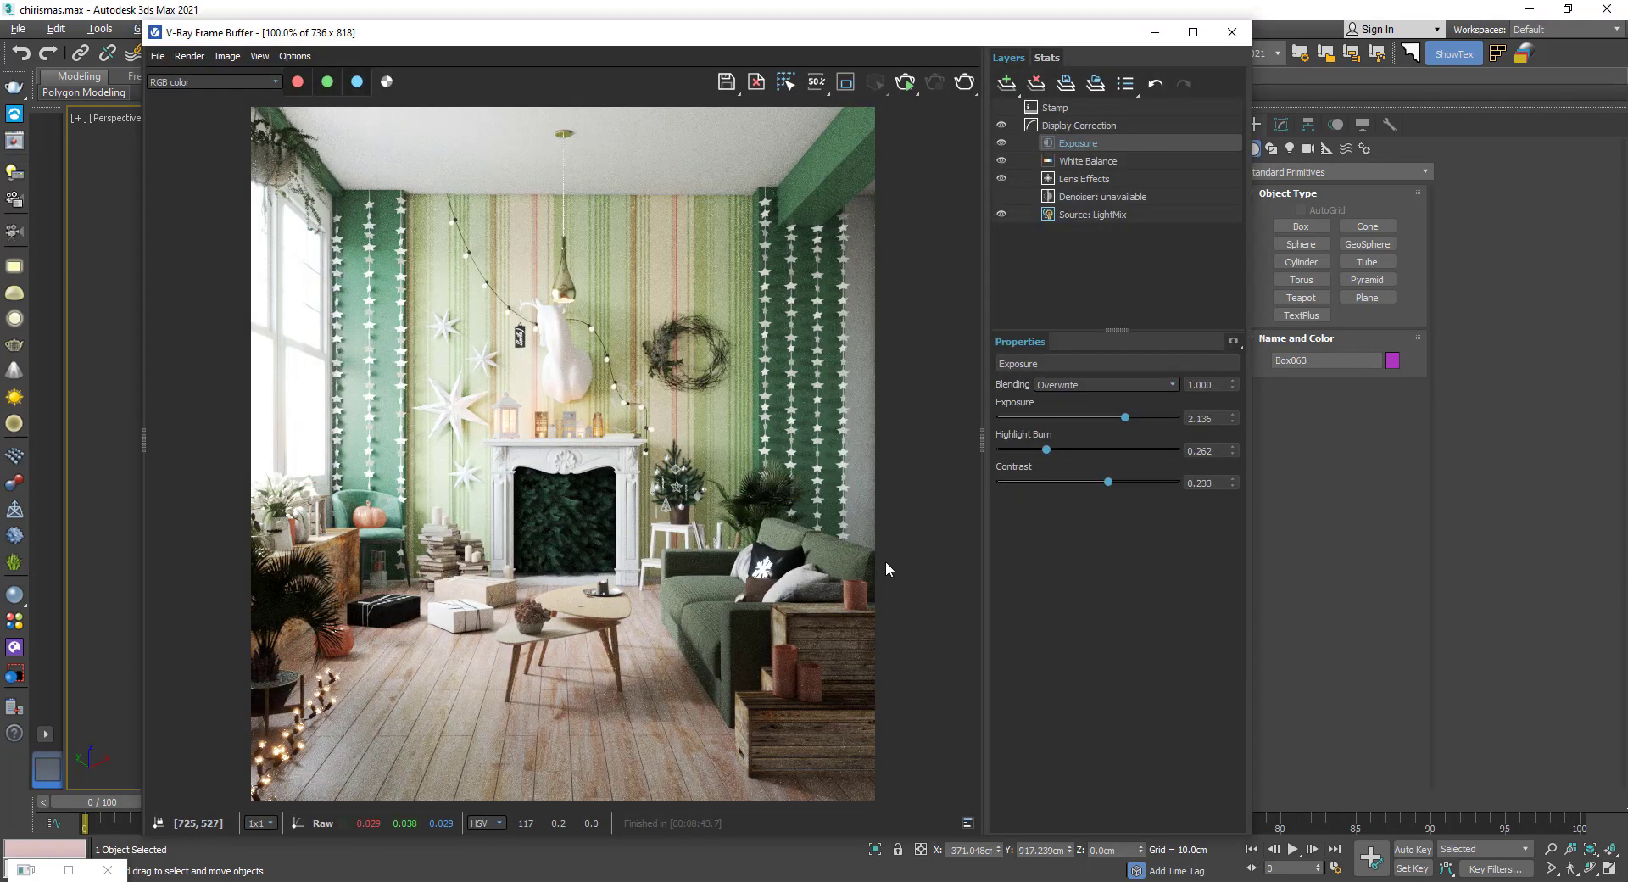
{"action": "left_click", "coordinate": [1232, 32]}
- Browse the installed Fabric materials in the V-Ray Material Library Browser, then close it
{"action": "left_click", "coordinate": [14, 646]}
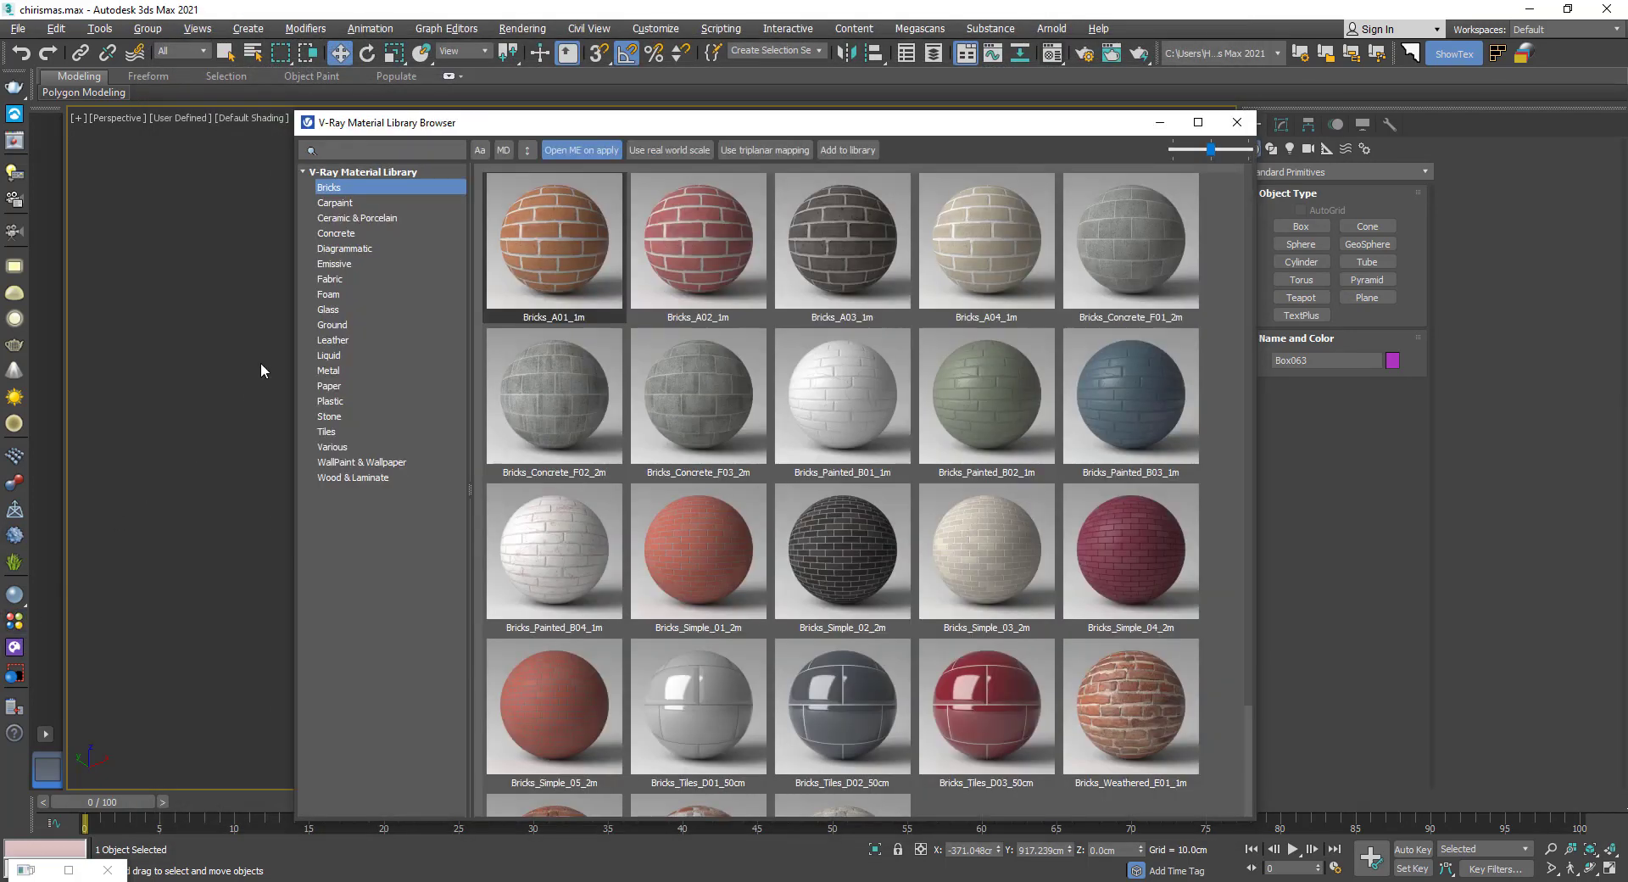
{"action": "left_click", "coordinate": [332, 279]}
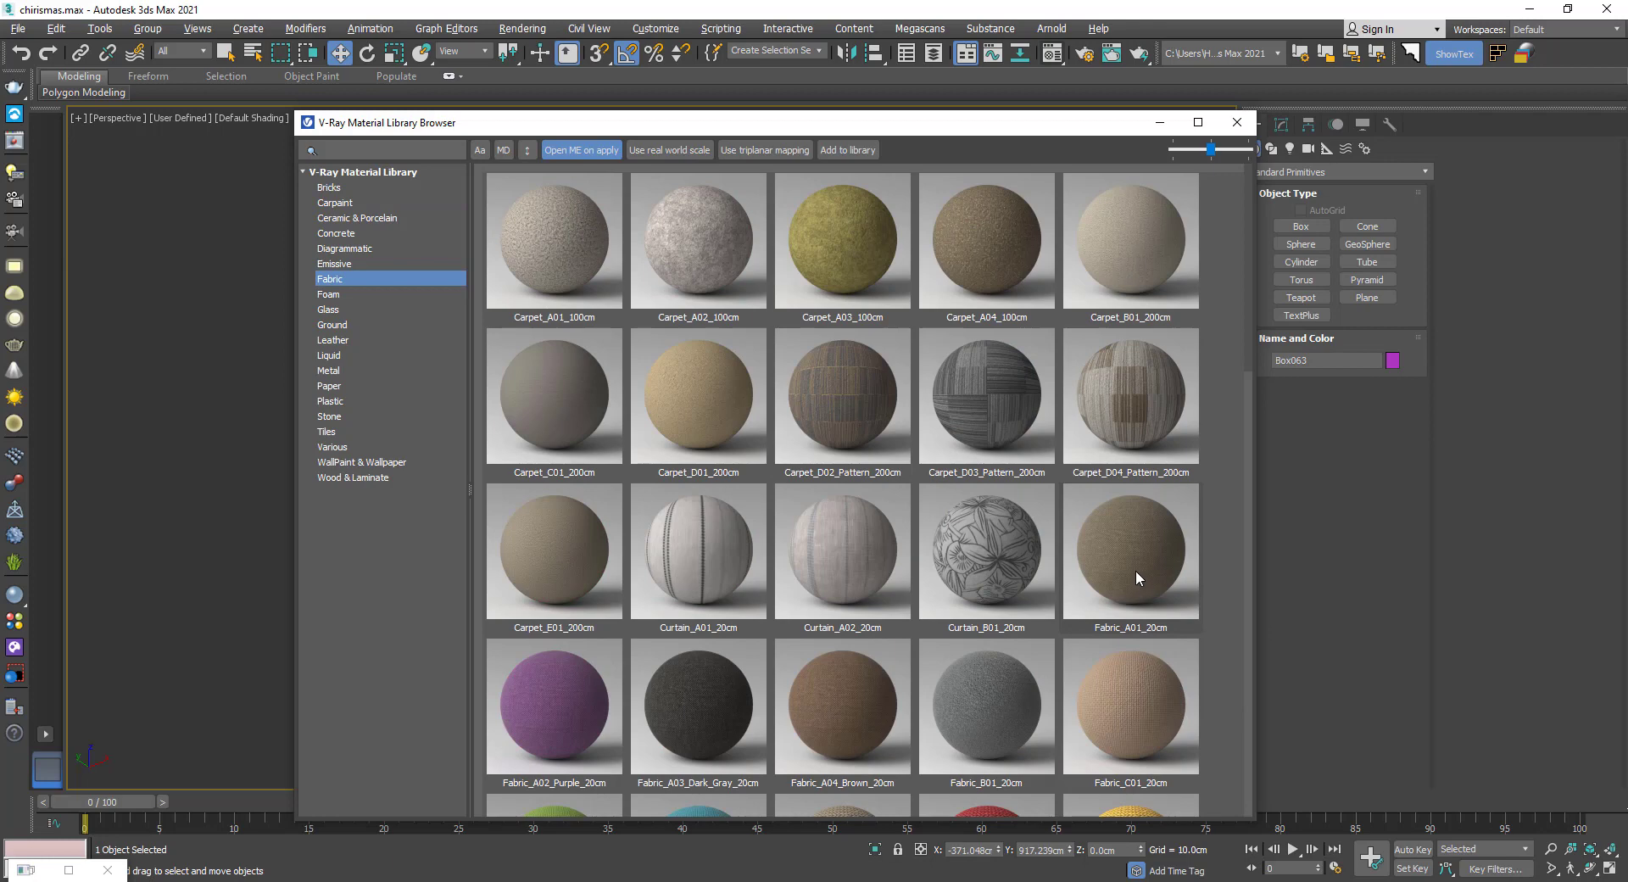
{"action": "scroll", "coordinate": [1128, 563], "scroll_direction": "down", "scroll_amount": 6}
{"action": "scroll", "coordinate": [1115, 566], "scroll_direction": "up", "scroll_amount": 3}
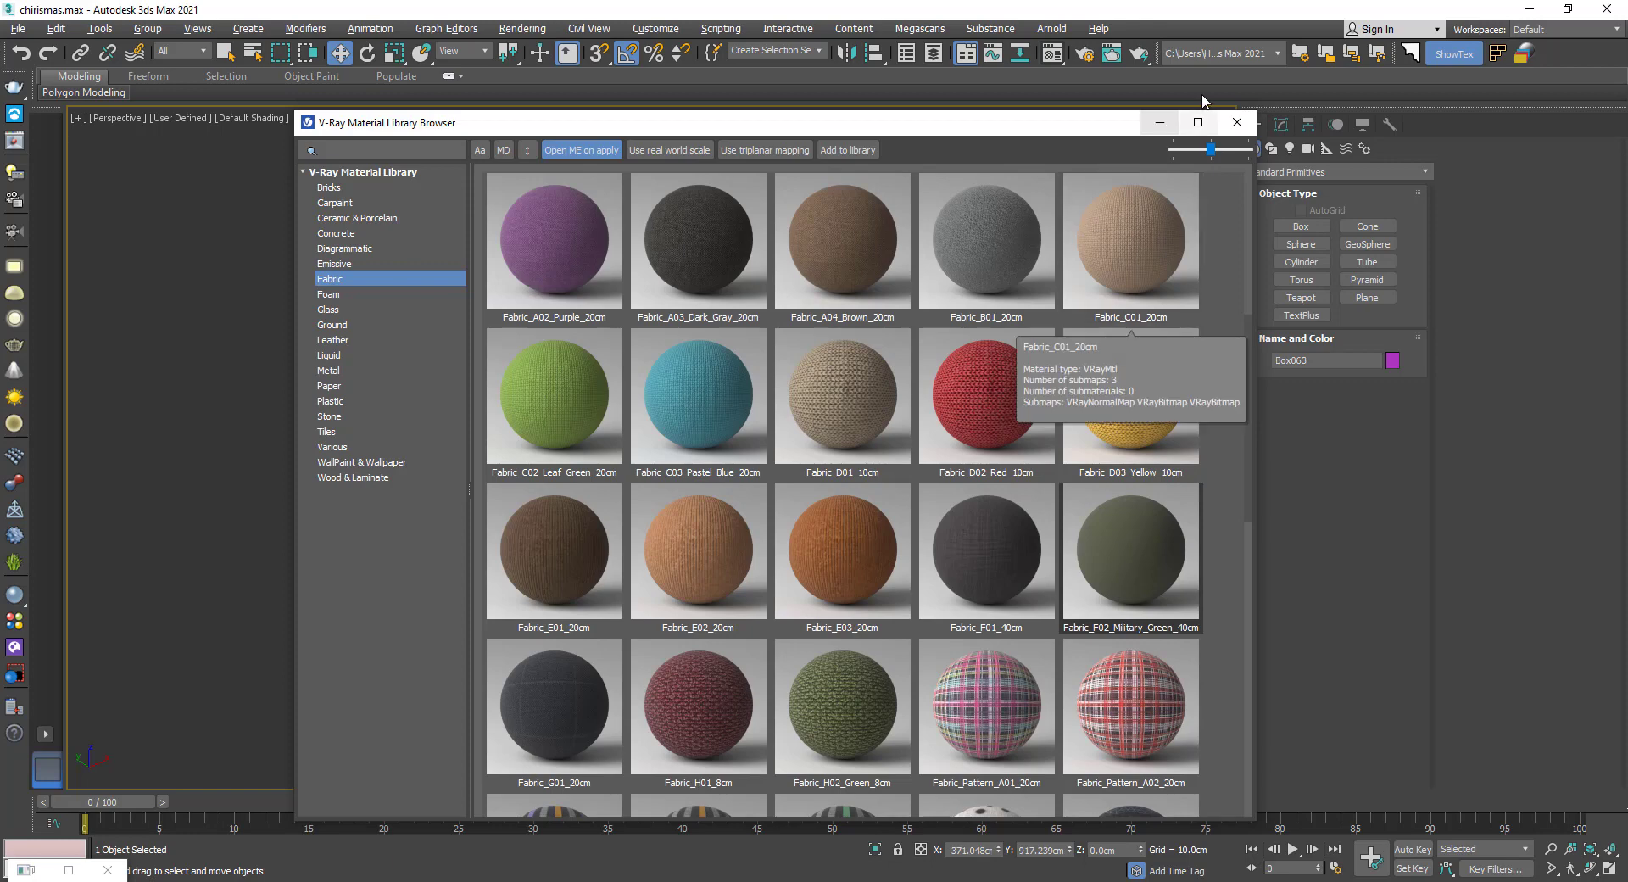
{"action": "left_click", "coordinate": [1237, 122]}
- Look through PhysCamera001 from the camera list and turn on the safe frame
{"action": "key", "text": "c"}
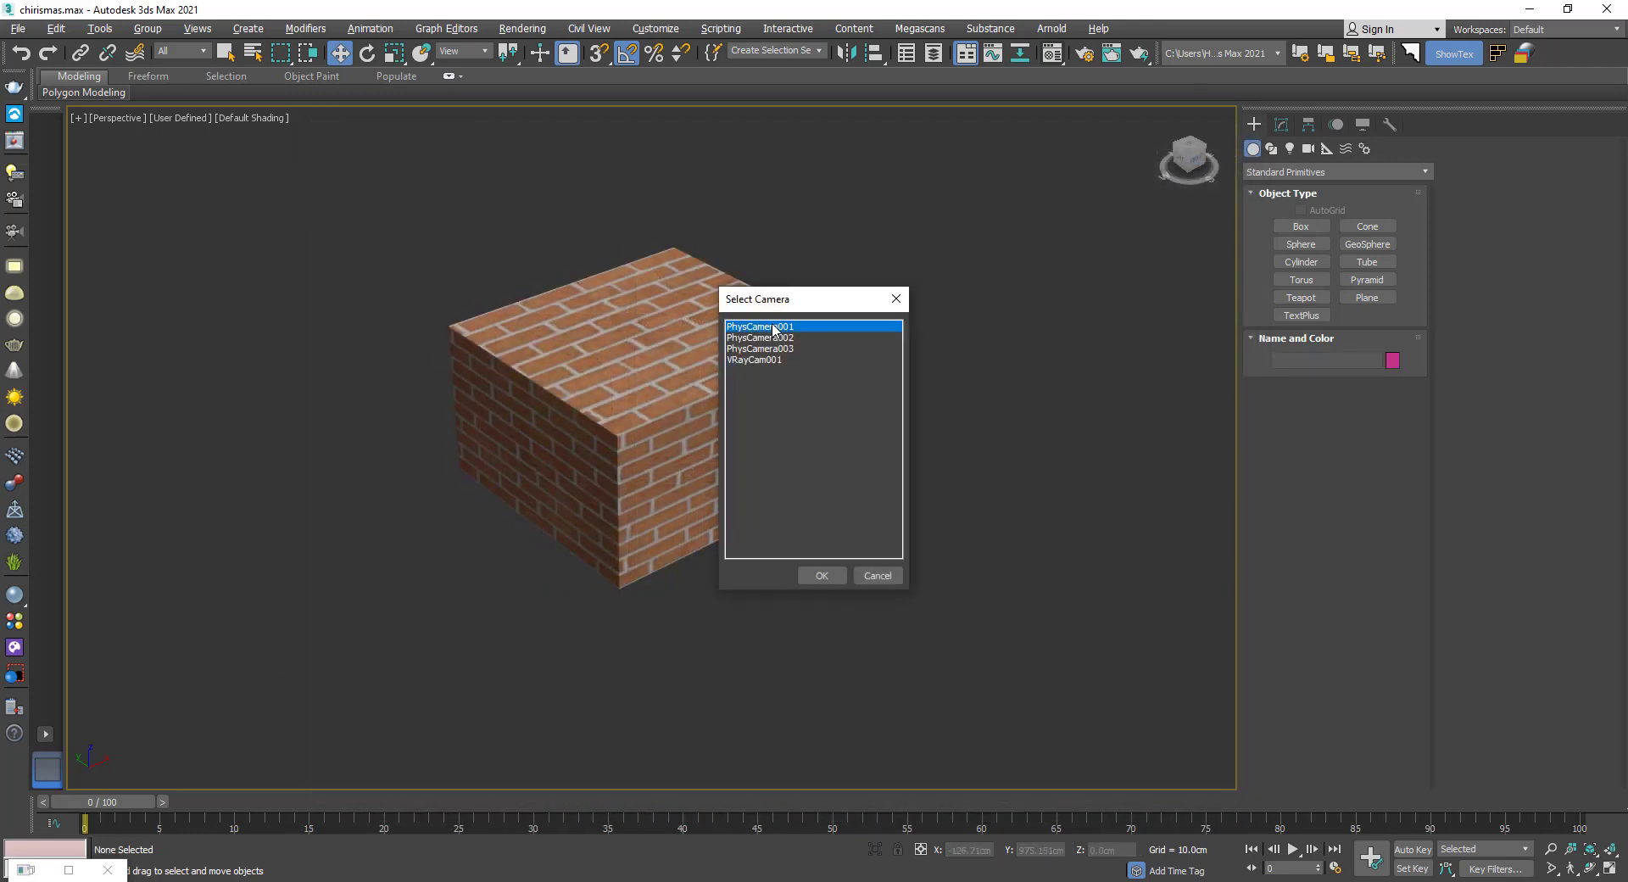
{"action": "double_click", "coordinate": [771, 323]}
{"action": "key", "text": "shift+f"}
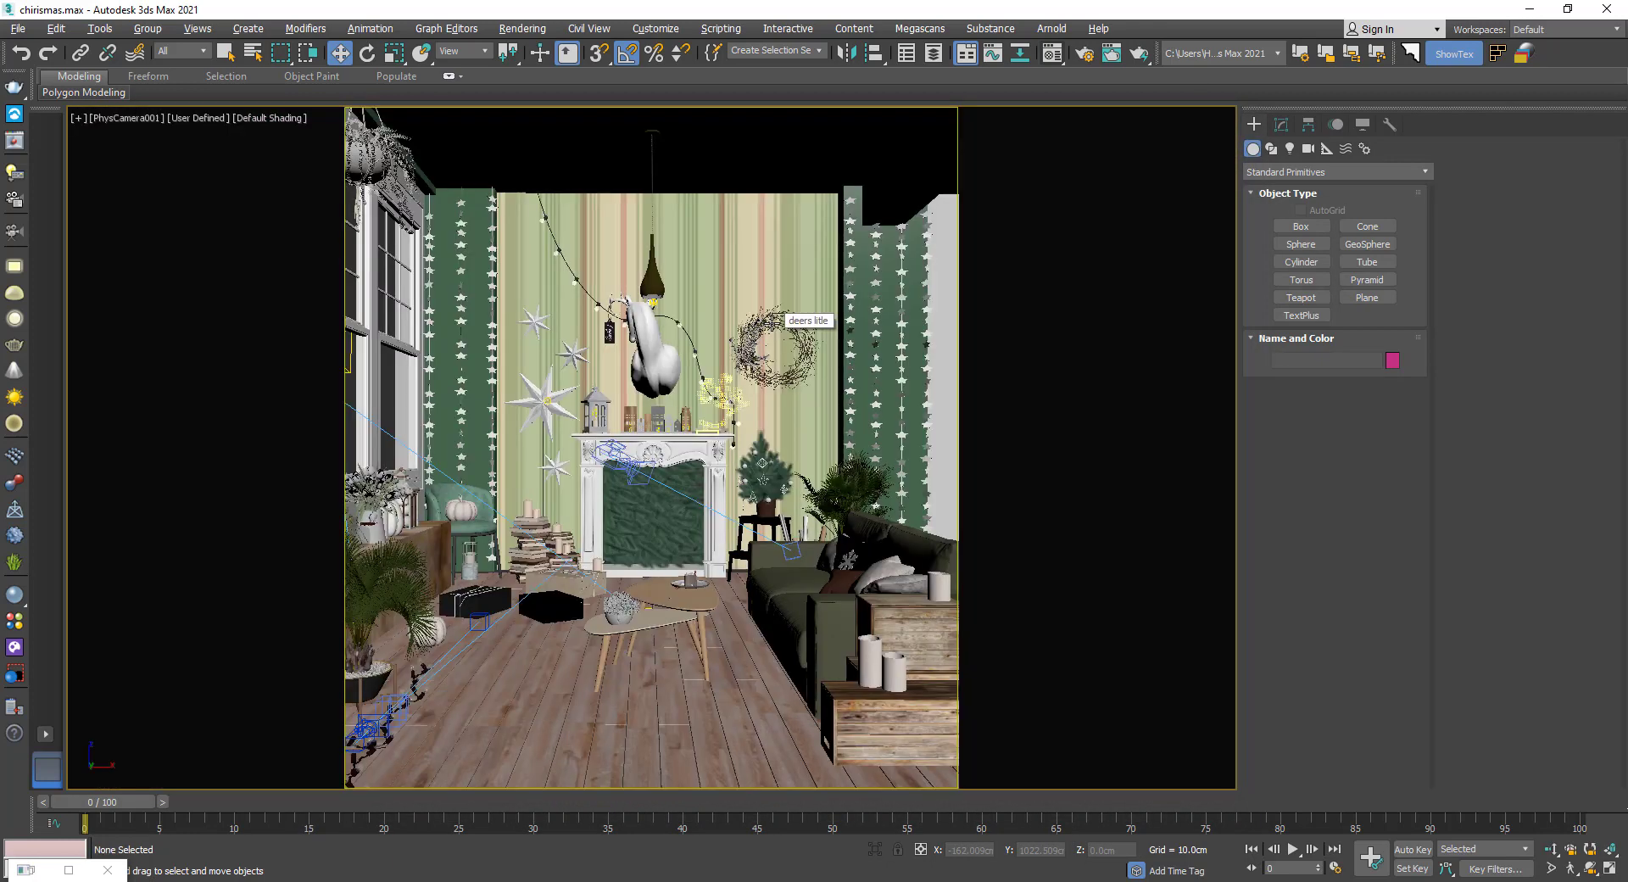